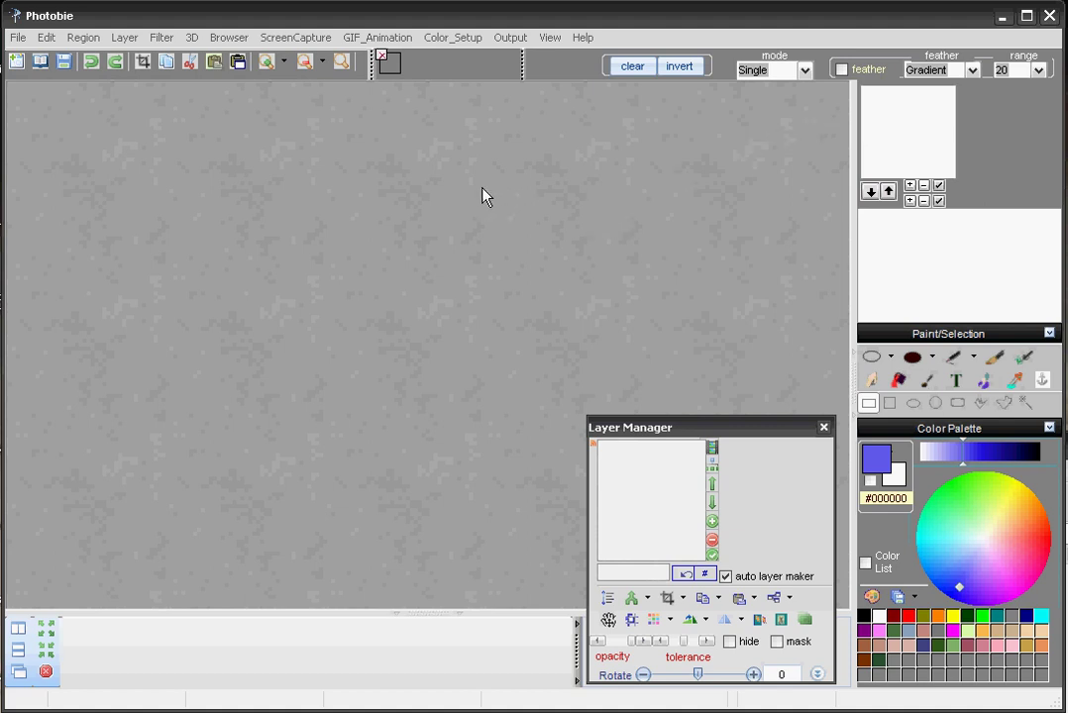
- Browse the editing command, animation and shape type lists without changing anything
click(44, 39)
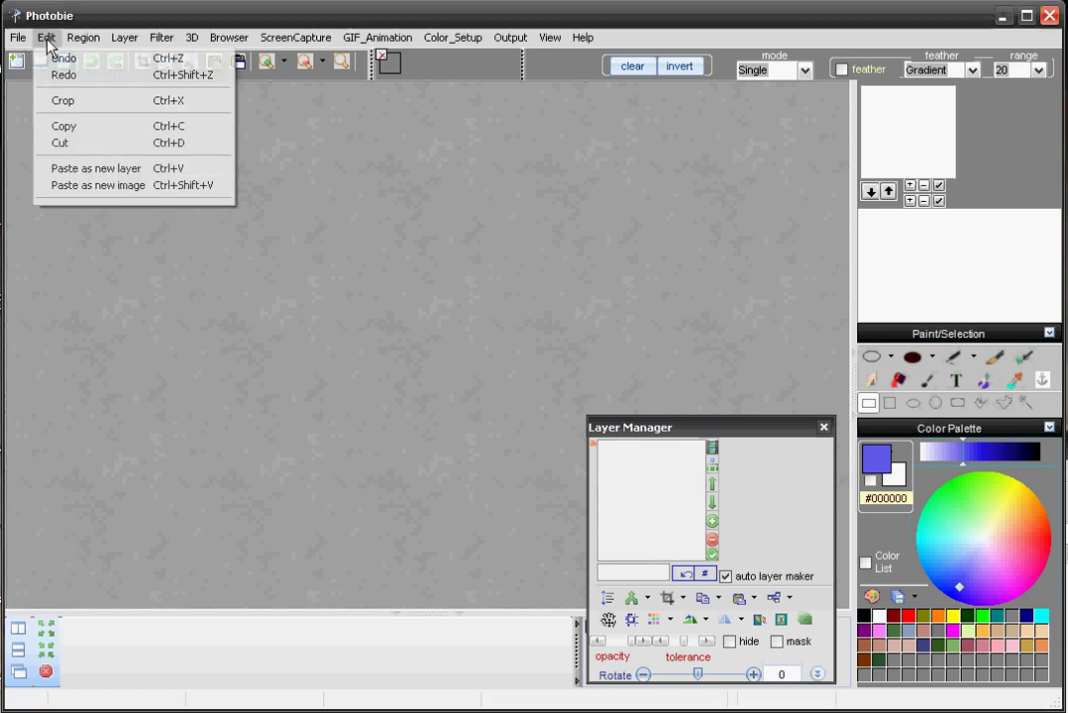
mouse_move(376, 37)
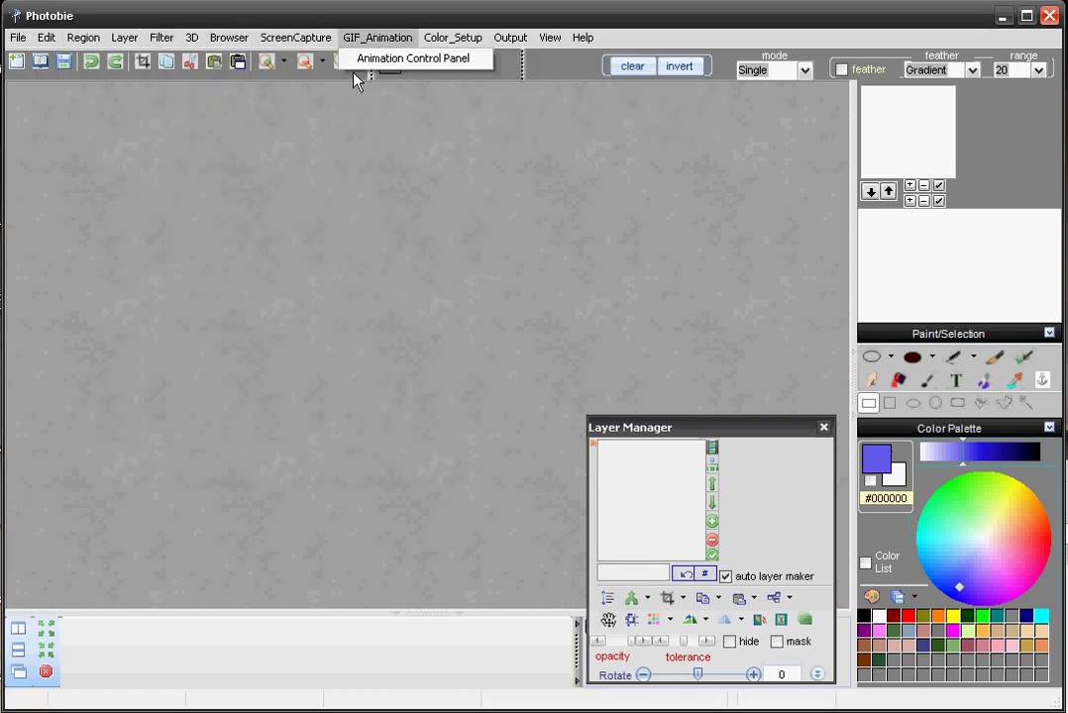
click(295, 112)
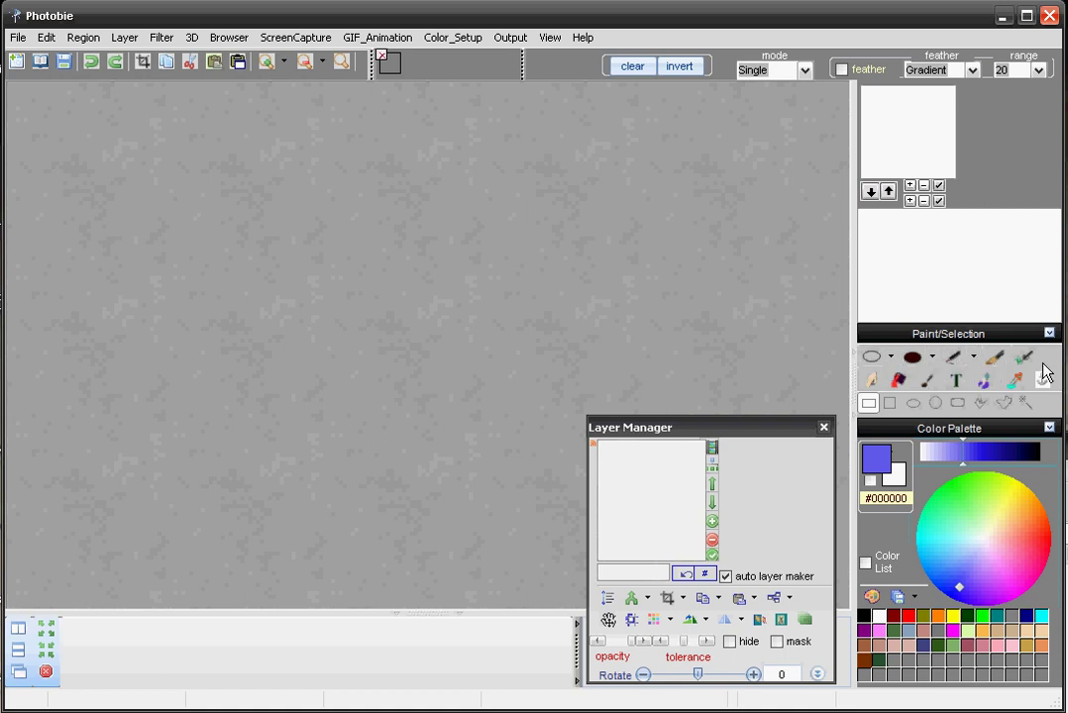
click(891, 359)
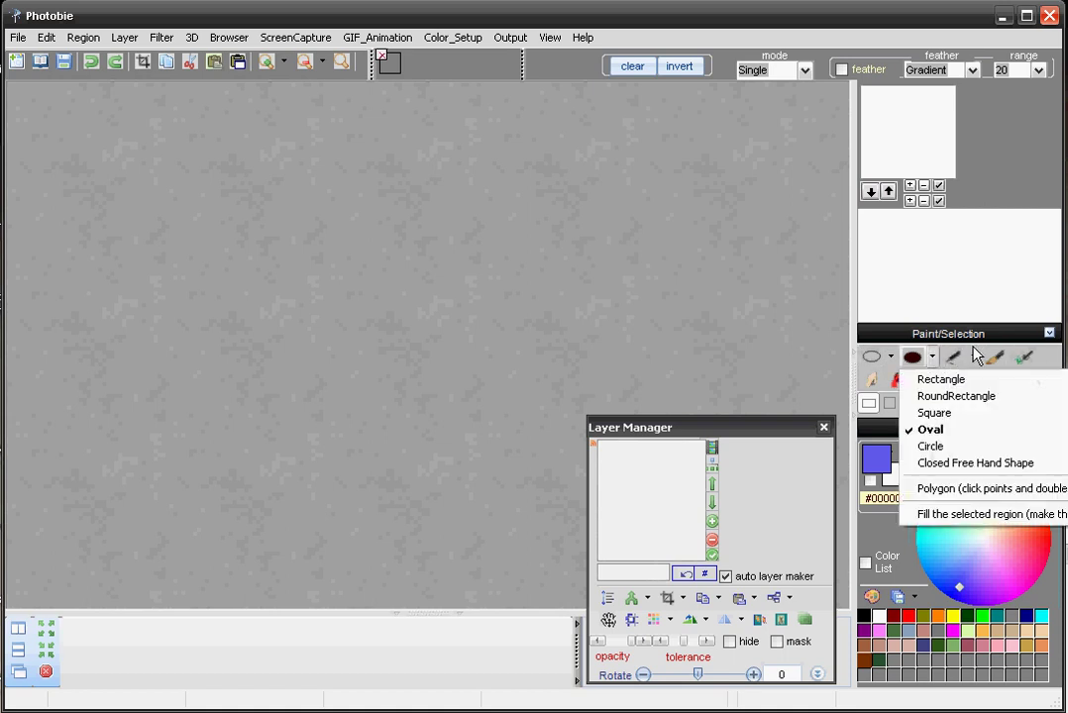
click(893, 361)
click(893, 361)
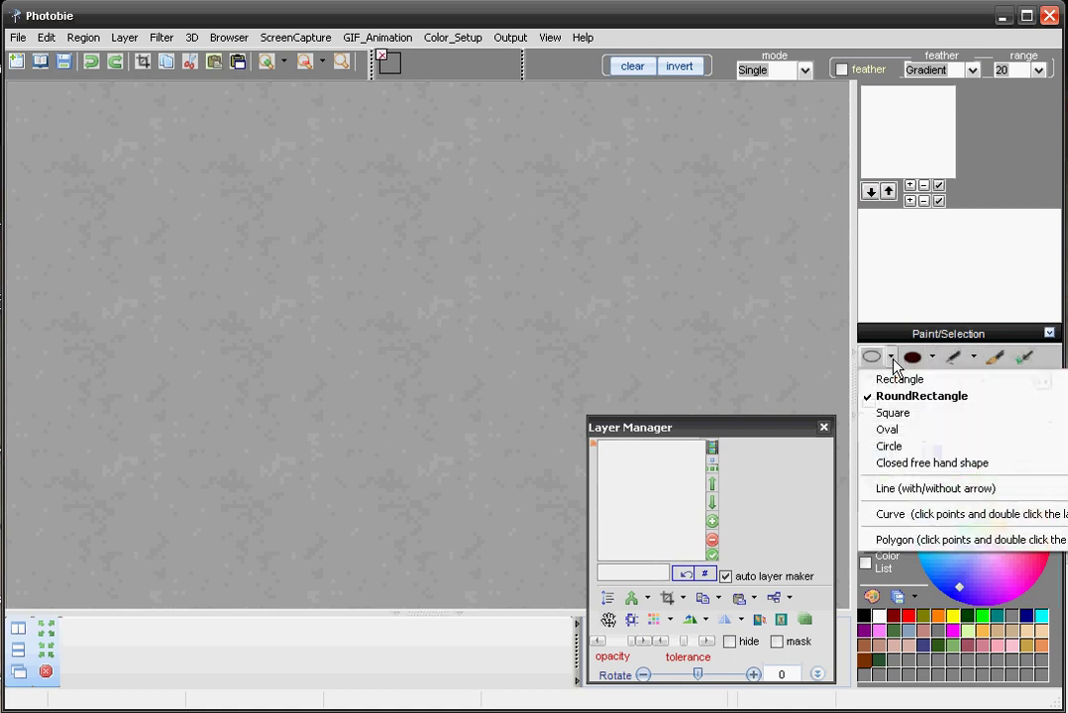
click(998, 338)
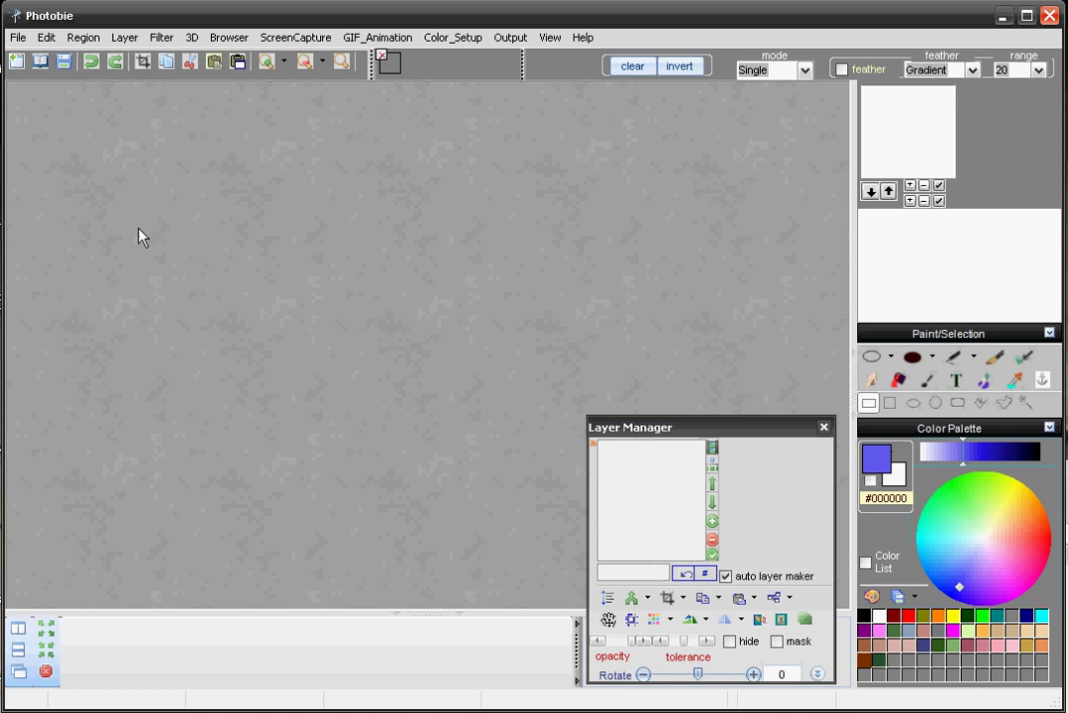
- Open the fireplace photo Alex_birthday_ 065.jpg and maximize its image window
click(39, 58)
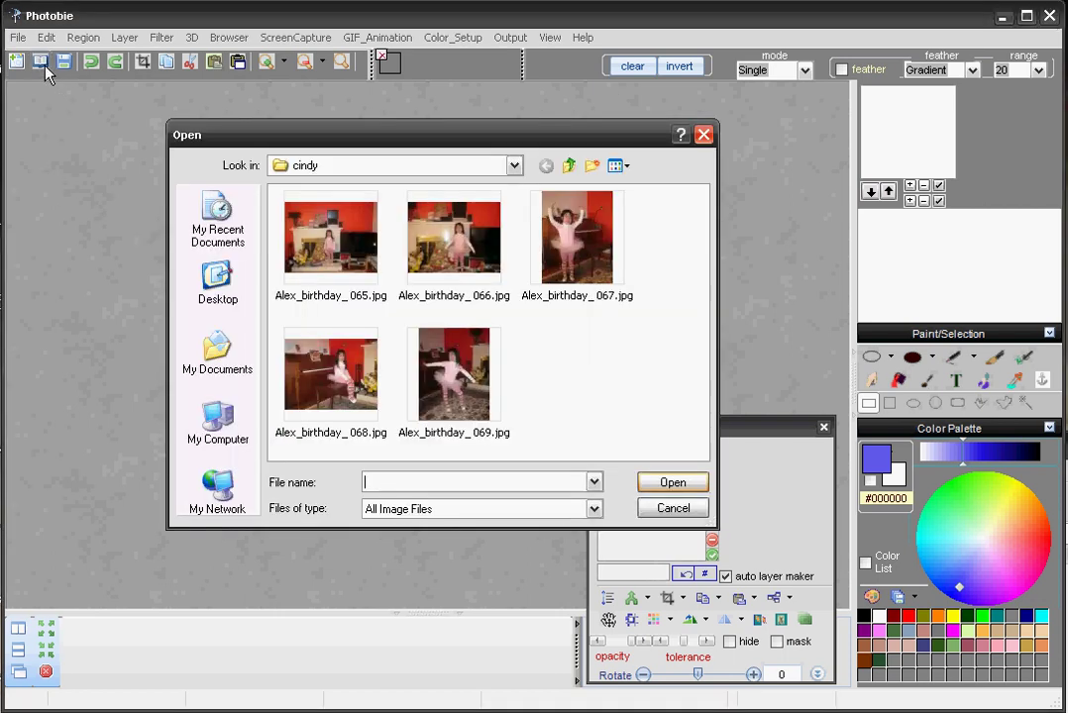
click(334, 255)
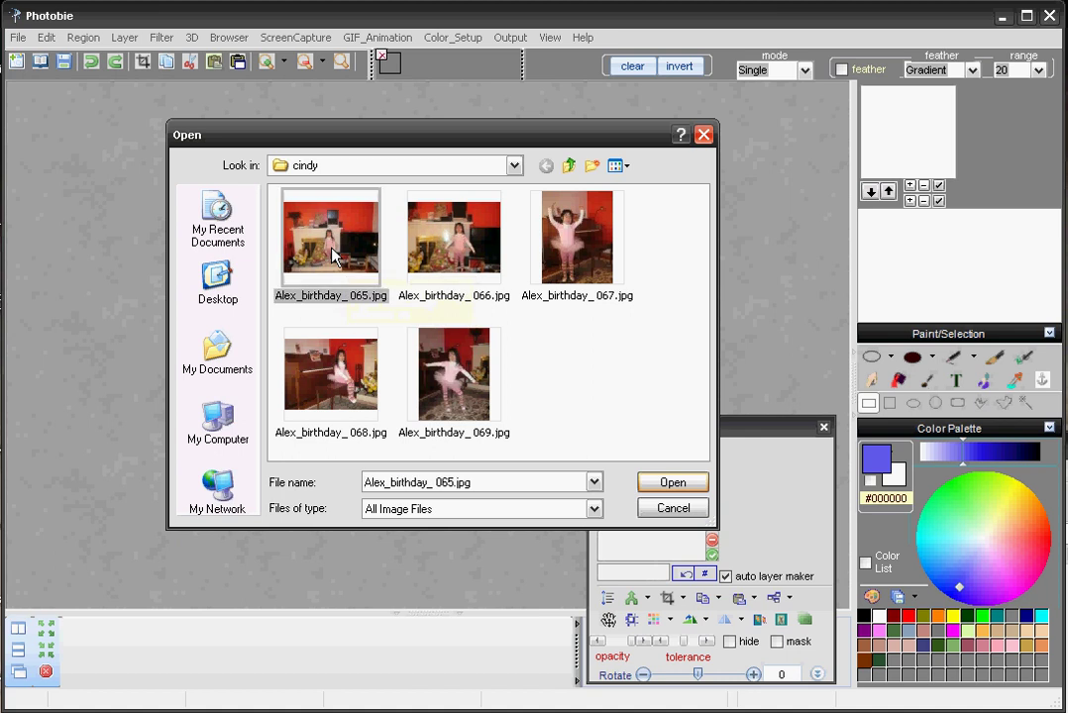
click(676, 486)
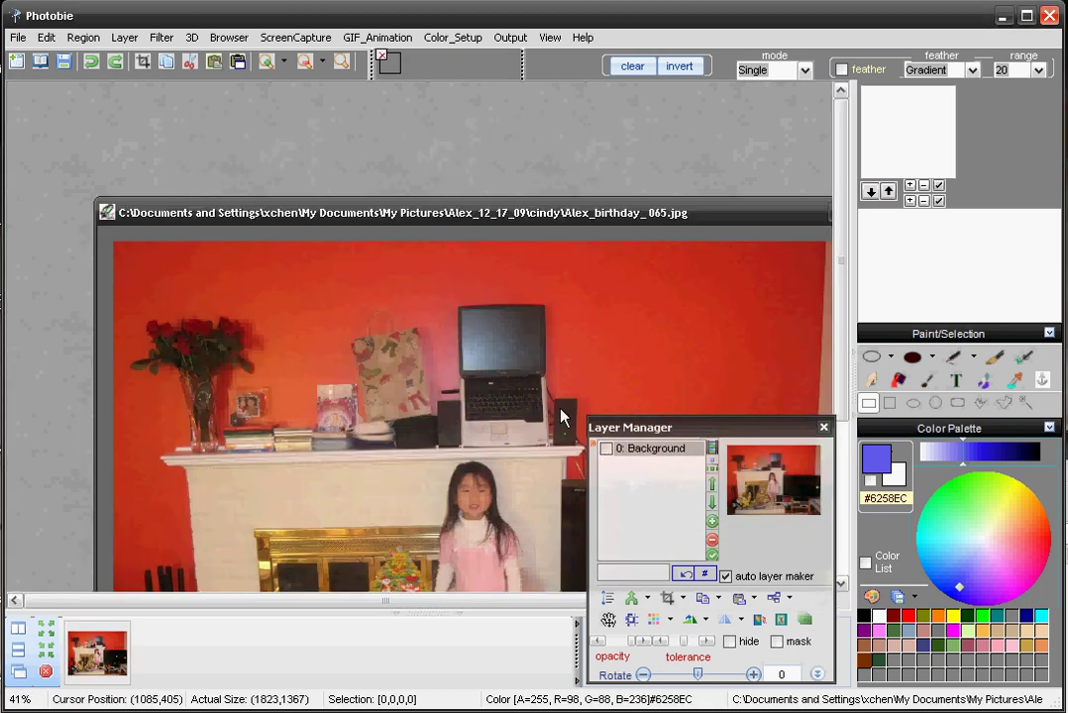
drag(516, 219, 488, 152)
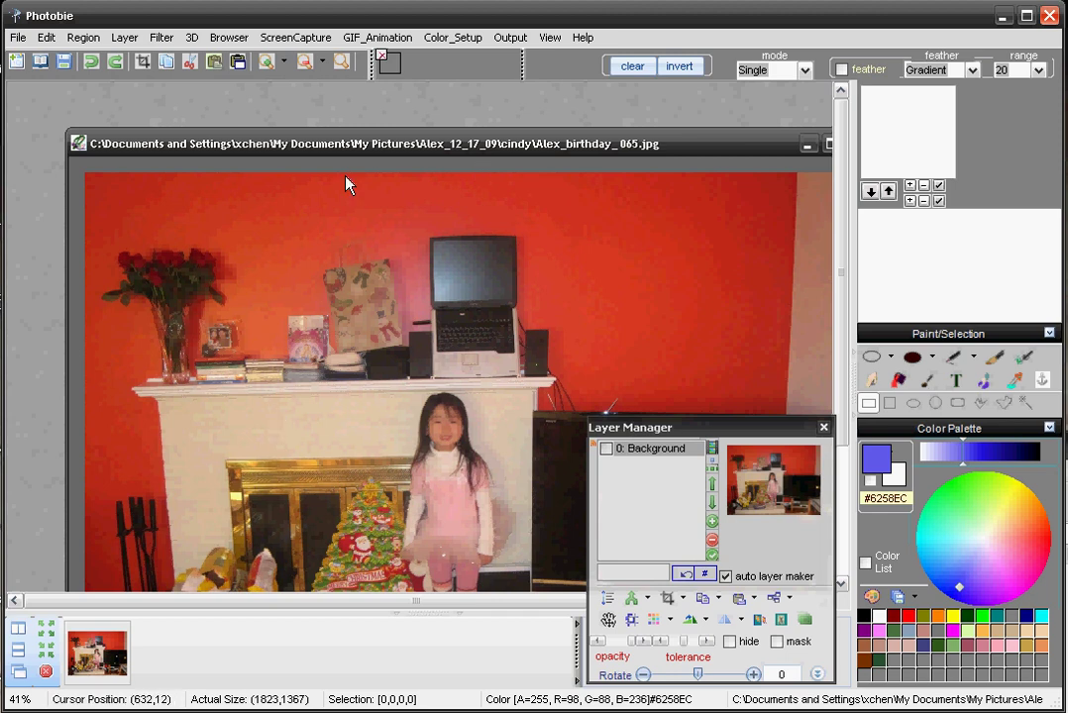
click(46, 632)
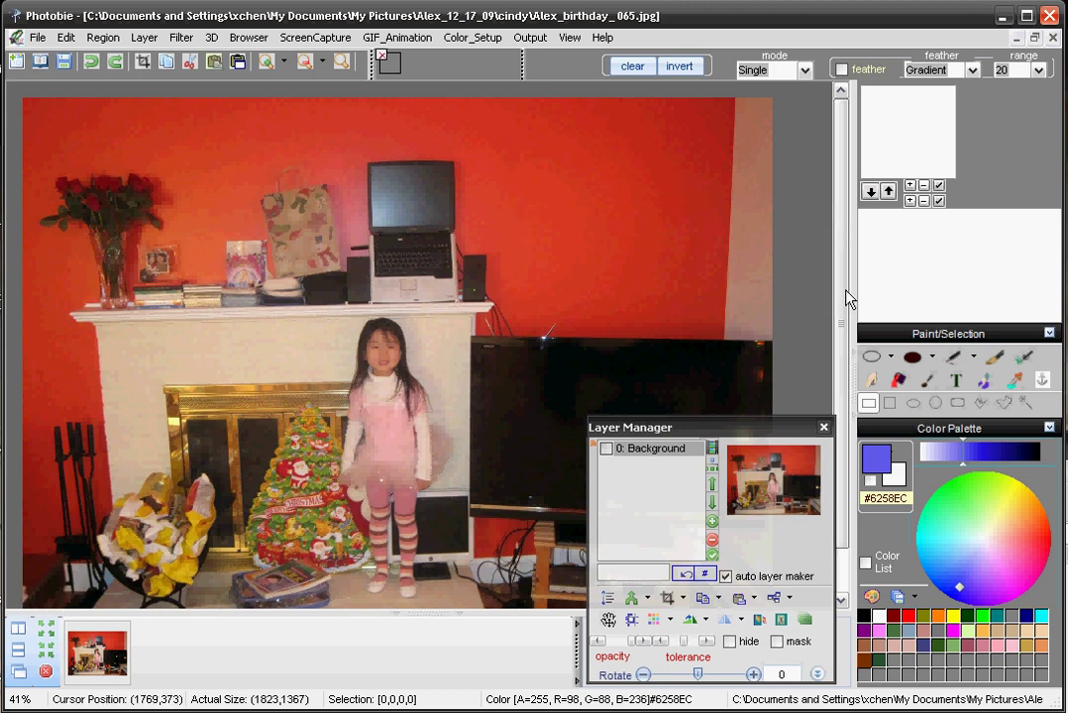
drag(843, 300, 839, 248)
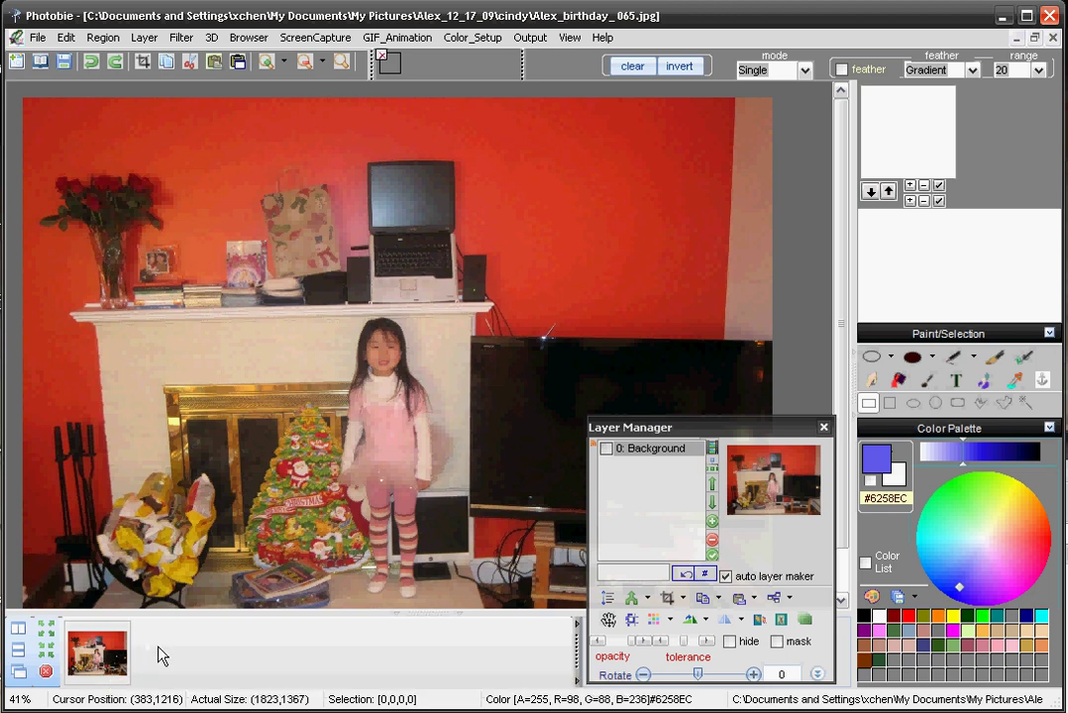
- Open the piano photo 068 and dancing photo 069 together
click(41, 62)
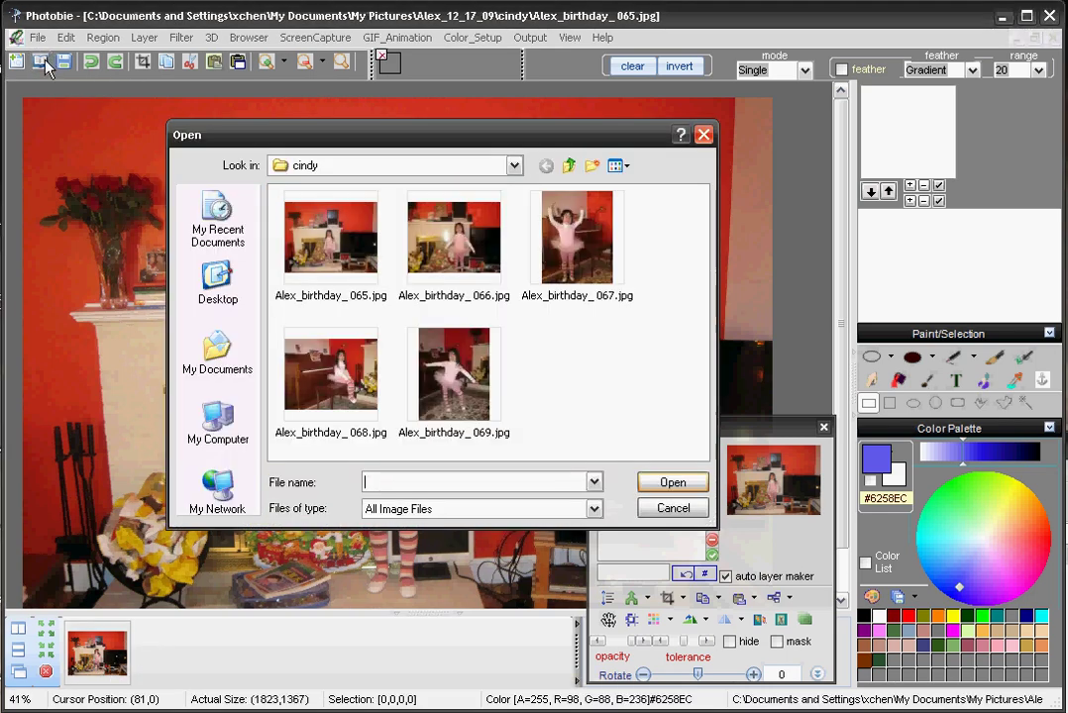
click(330, 379)
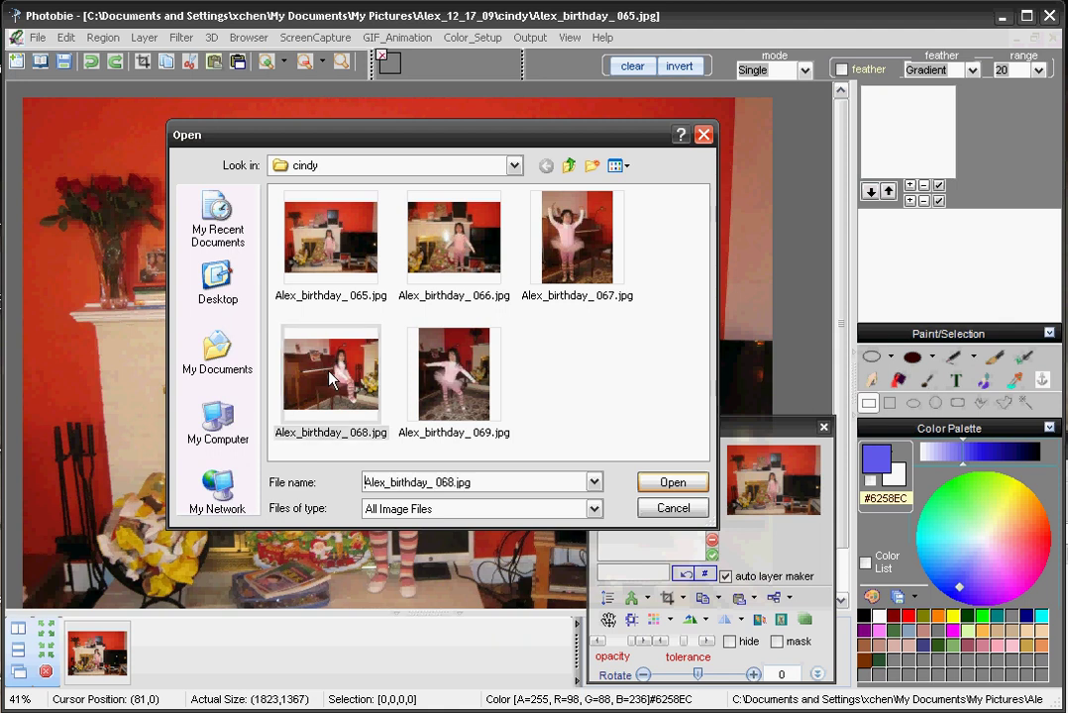
ctrl+click(450, 401)
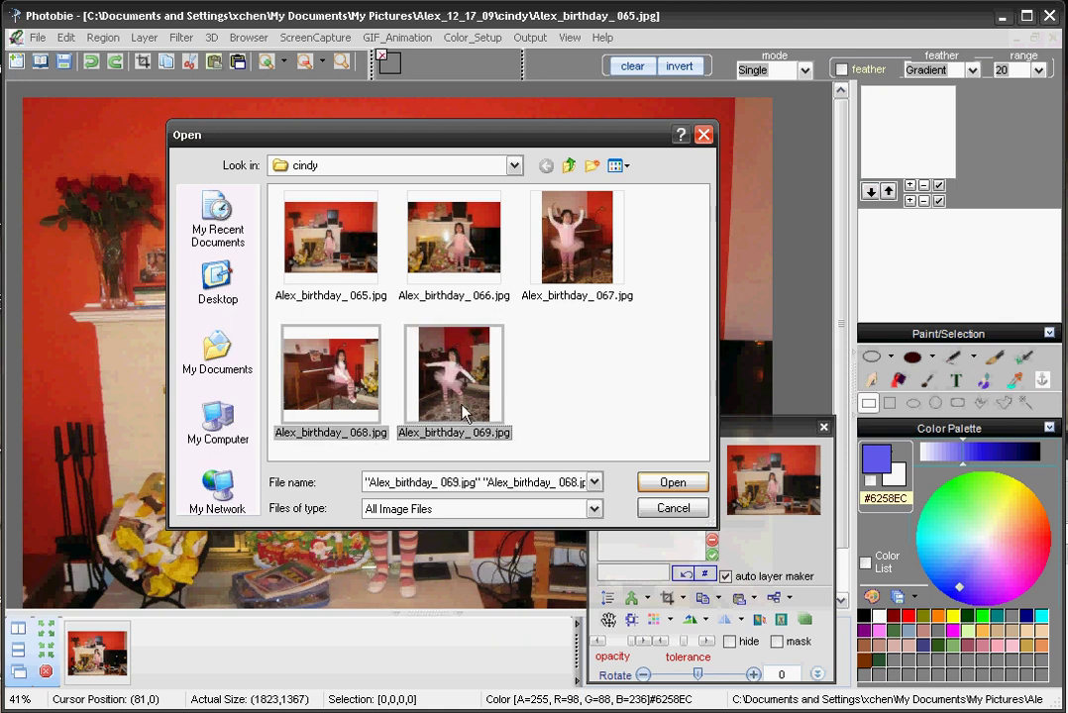
click(673, 483)
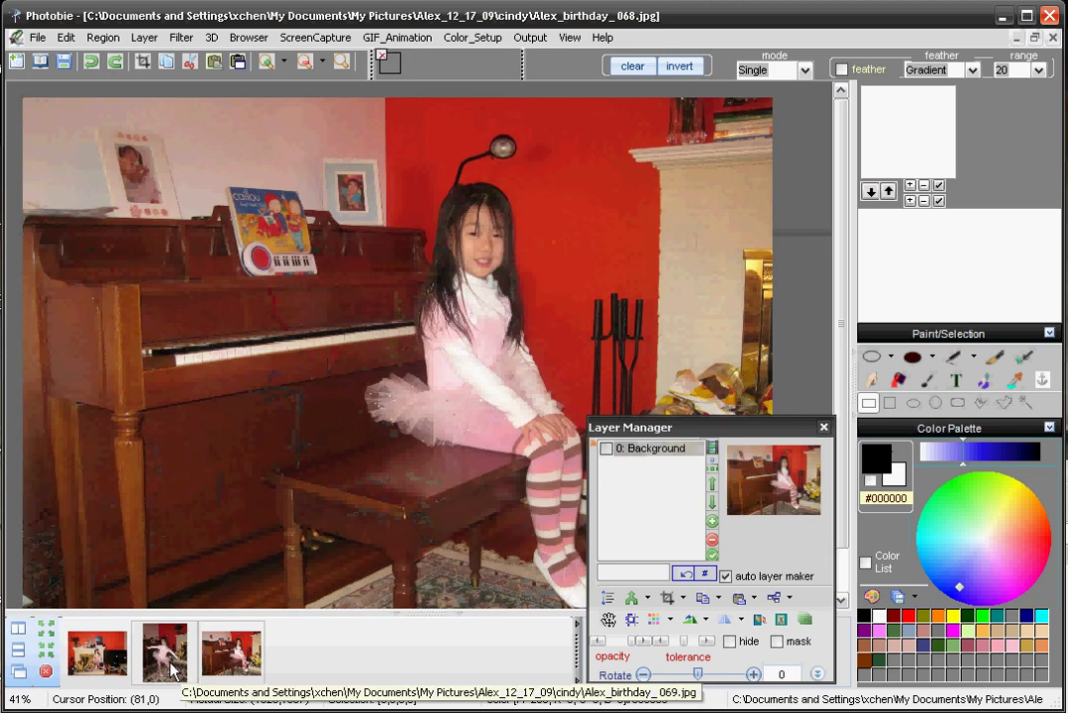
- View photos 069 and 068 in turn, ending back on the fireplace photo 065
click(168, 658)
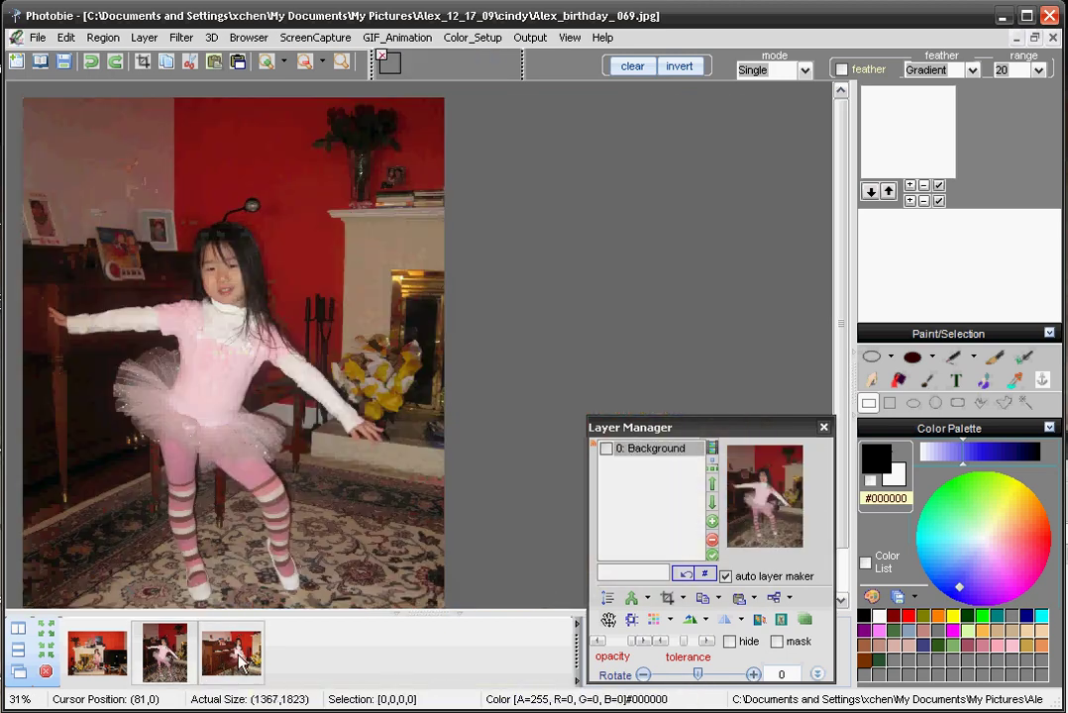
click(243, 662)
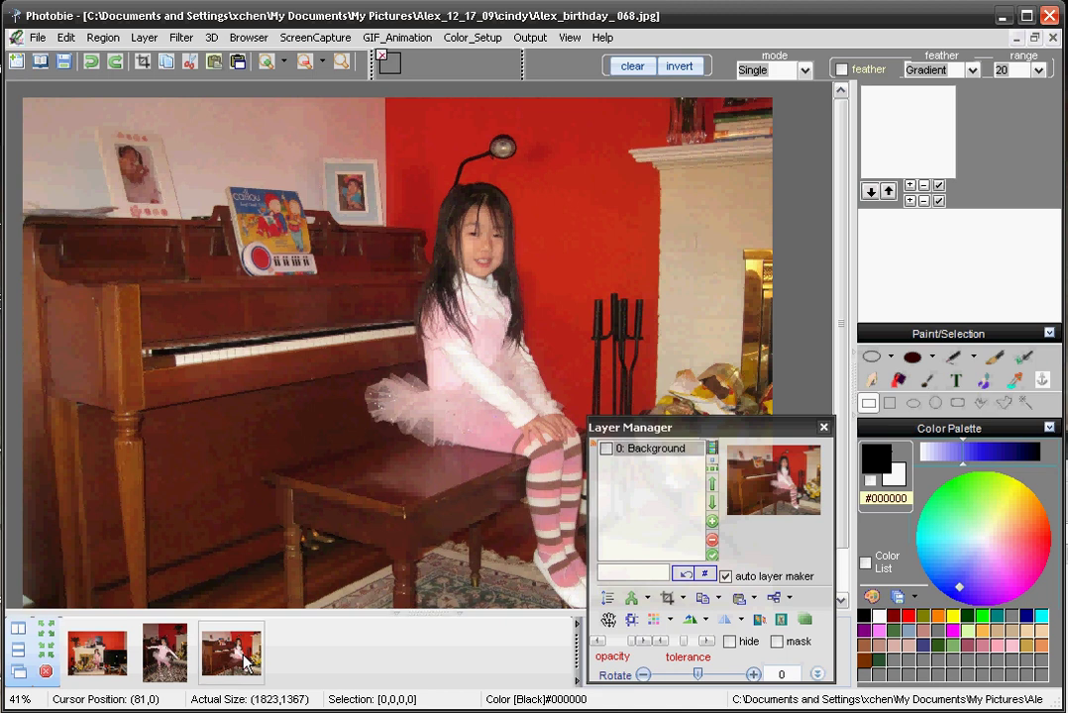
click(100, 649)
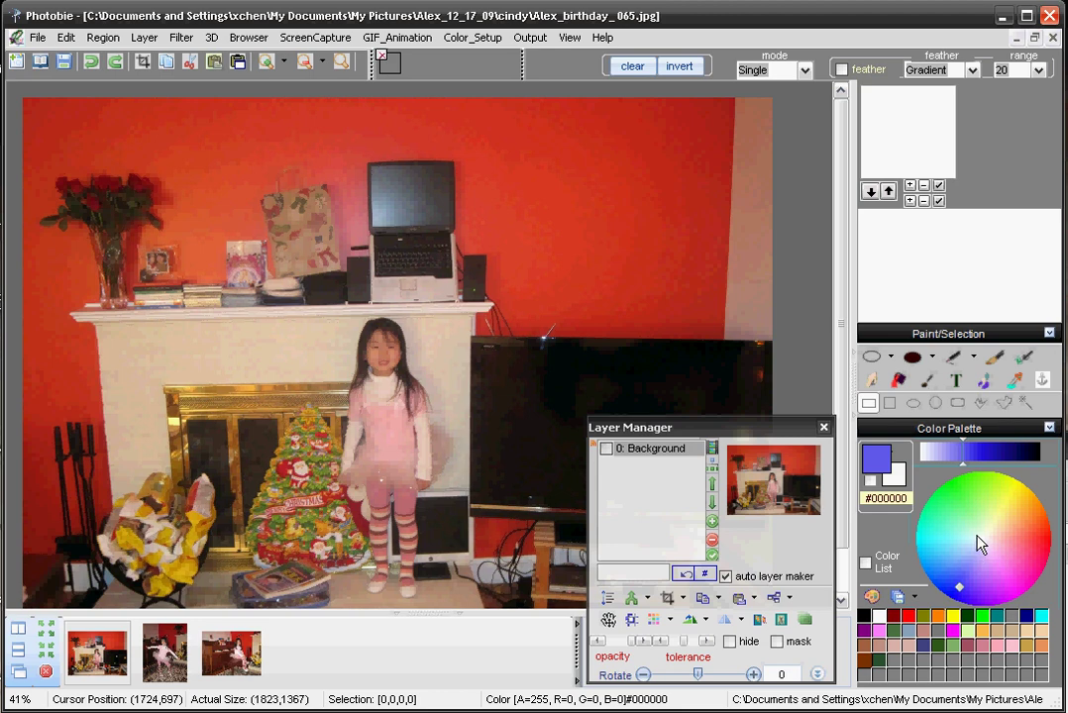
- Try wheel colours, magenta and dark green, settling on grey-blue #8BA7BE as foreground
mouse_move(958, 591)
mouse_down()
mouse_move(1013, 564)
mouse_move(996, 552)
mouse_move(1030, 554)
mouse_move(1003, 508)
mouse_move(1021, 513)
mouse_move(980, 493)
mouse_move(966, 469)
mouse_move(989, 467)
mouse_move(955, 473)
mouse_move(999, 474)
mouse_move(971, 470)
mouse_up()
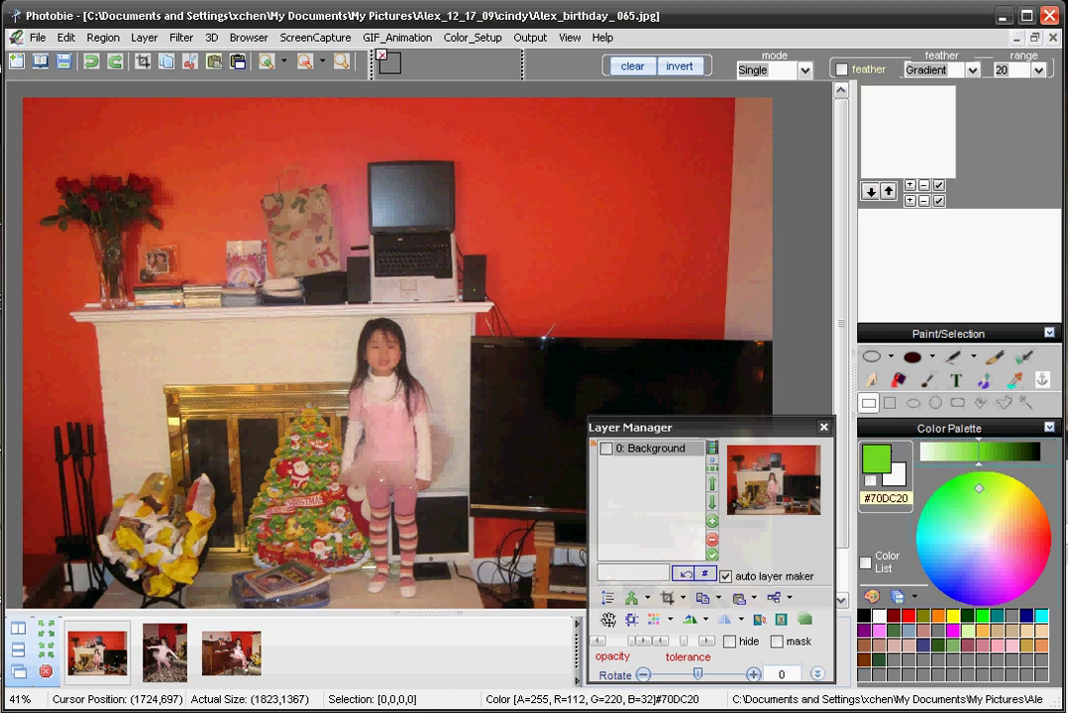
click(954, 631)
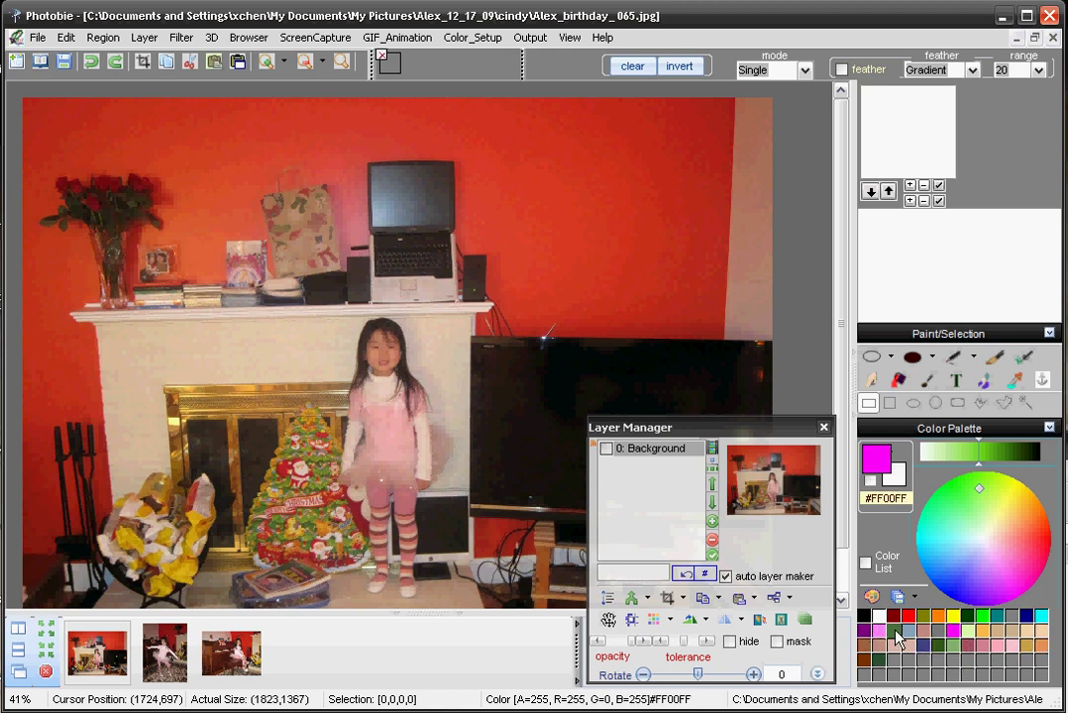
click(939, 631)
click(919, 641)
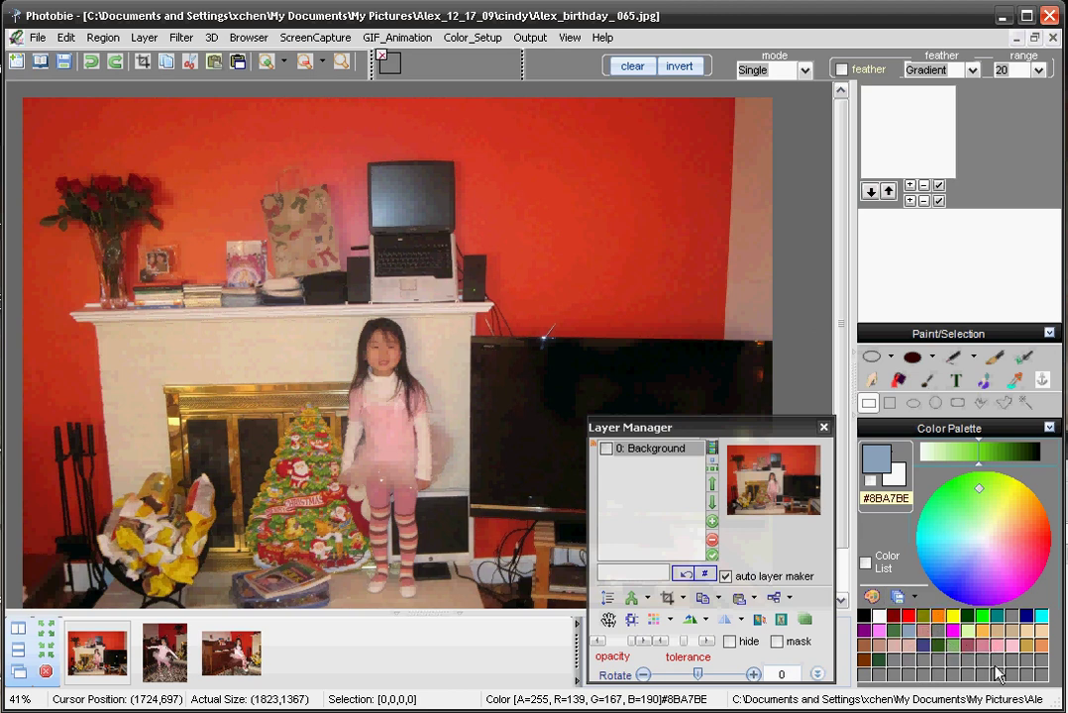
- From the named colour list, try Orange, pick Tan #D2B48C, then return to swatches
click(864, 563)
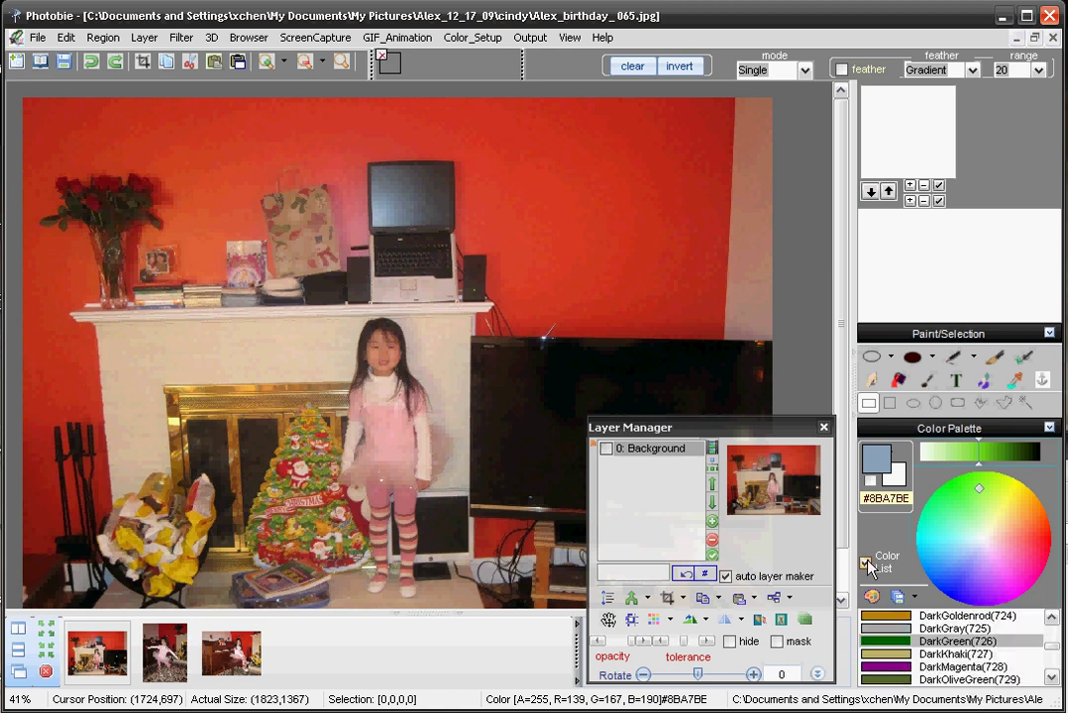
mouse_move(1049, 649)
mouse_down()
mouse_move(1051, 639)
mouse_move(1051, 661)
mouse_up()
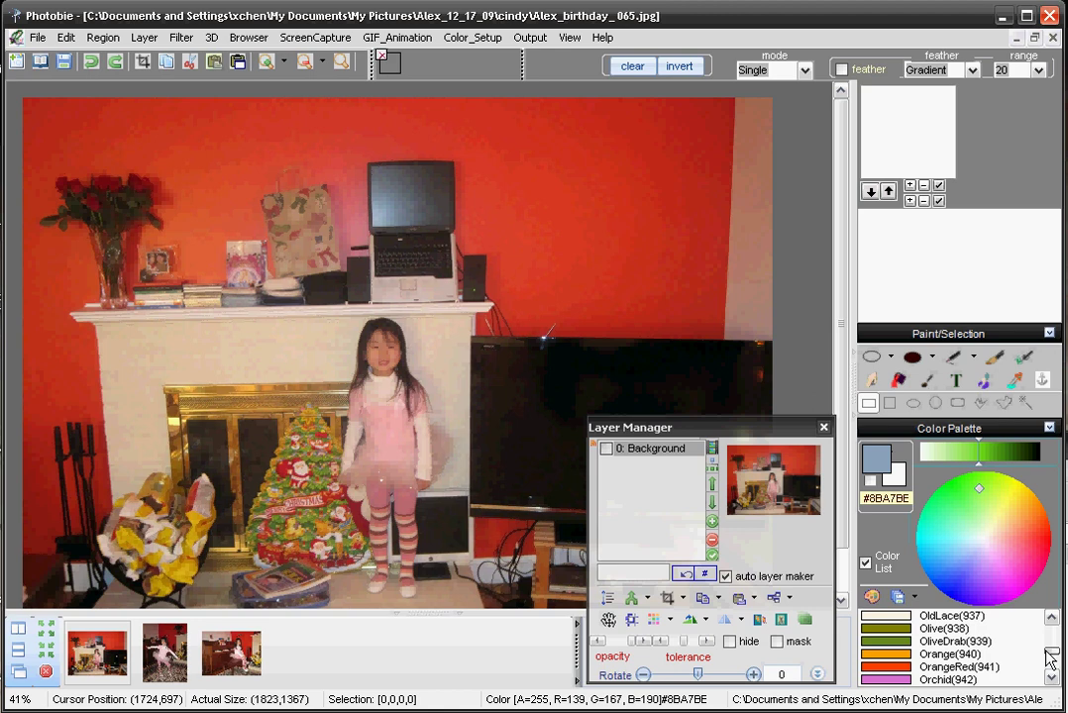
click(875, 654)
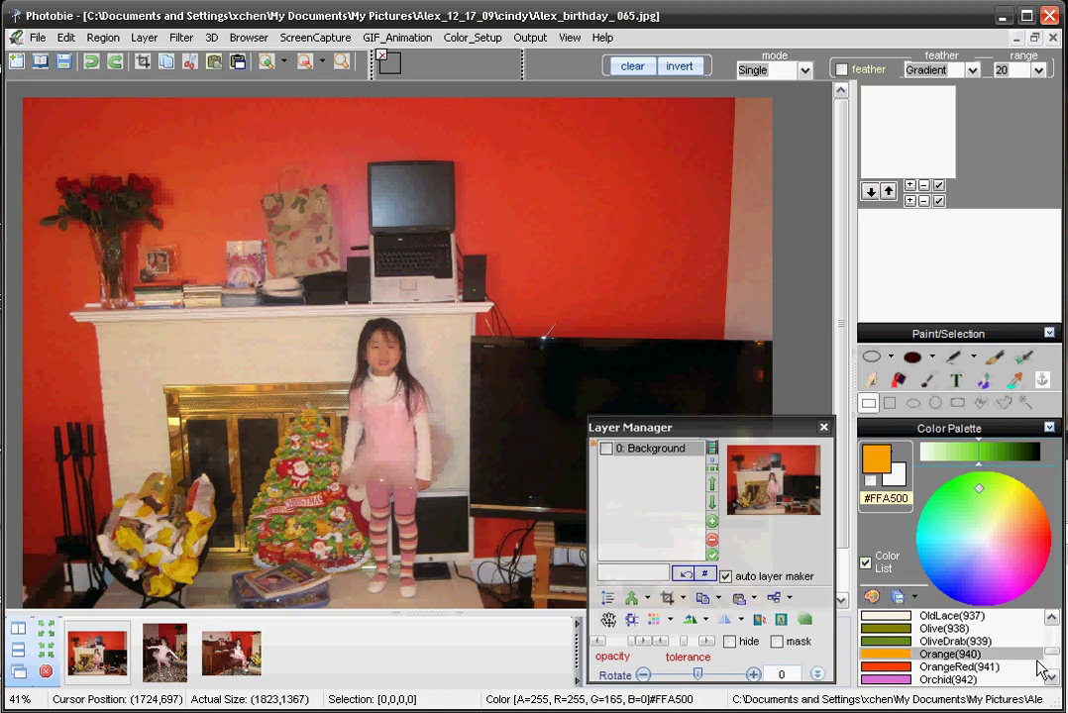
scroll(891, 555, down, 10)
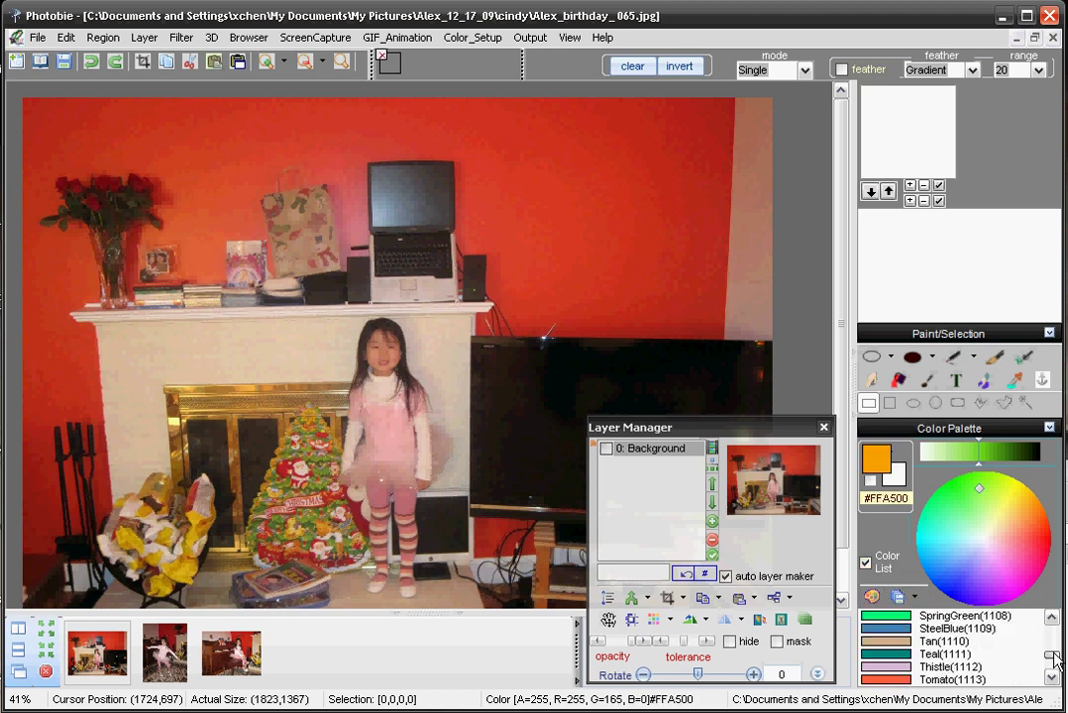
click(905, 644)
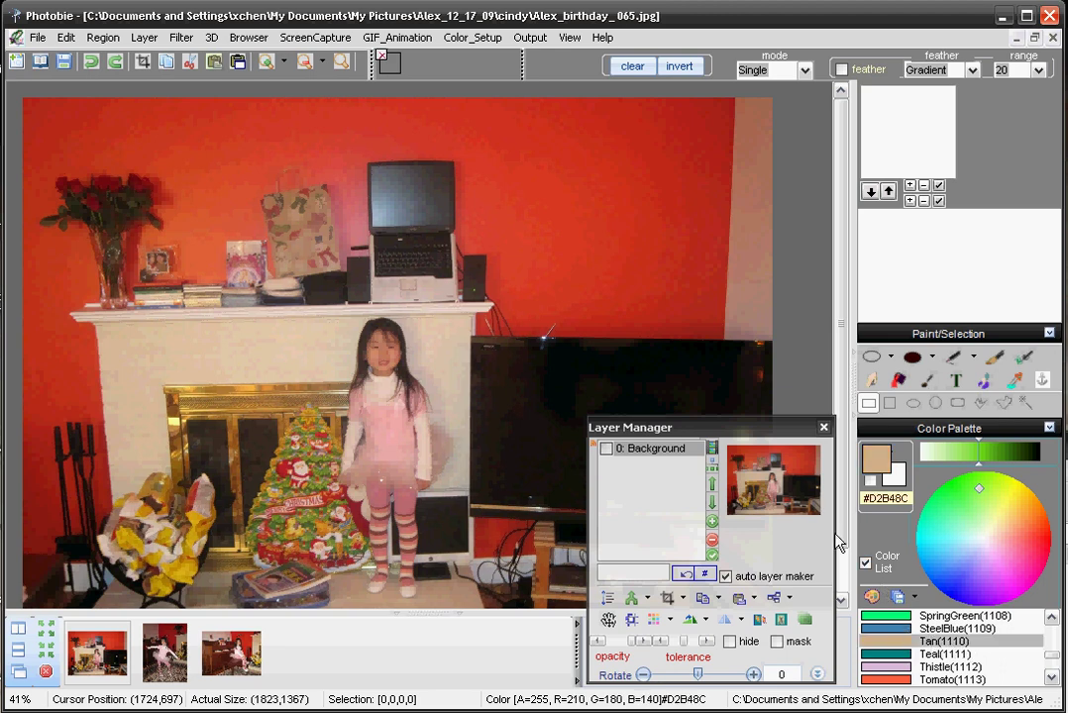
click(866, 565)
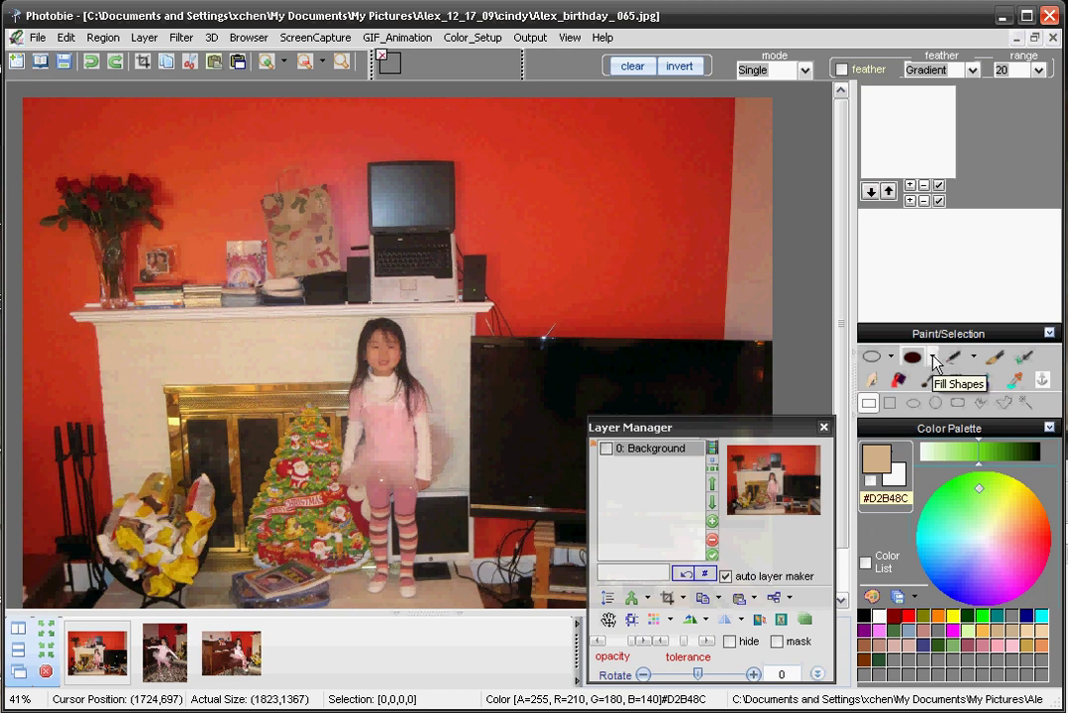
- Select the Airbrush with pressure 8 and sparseness 5
click(953, 381)
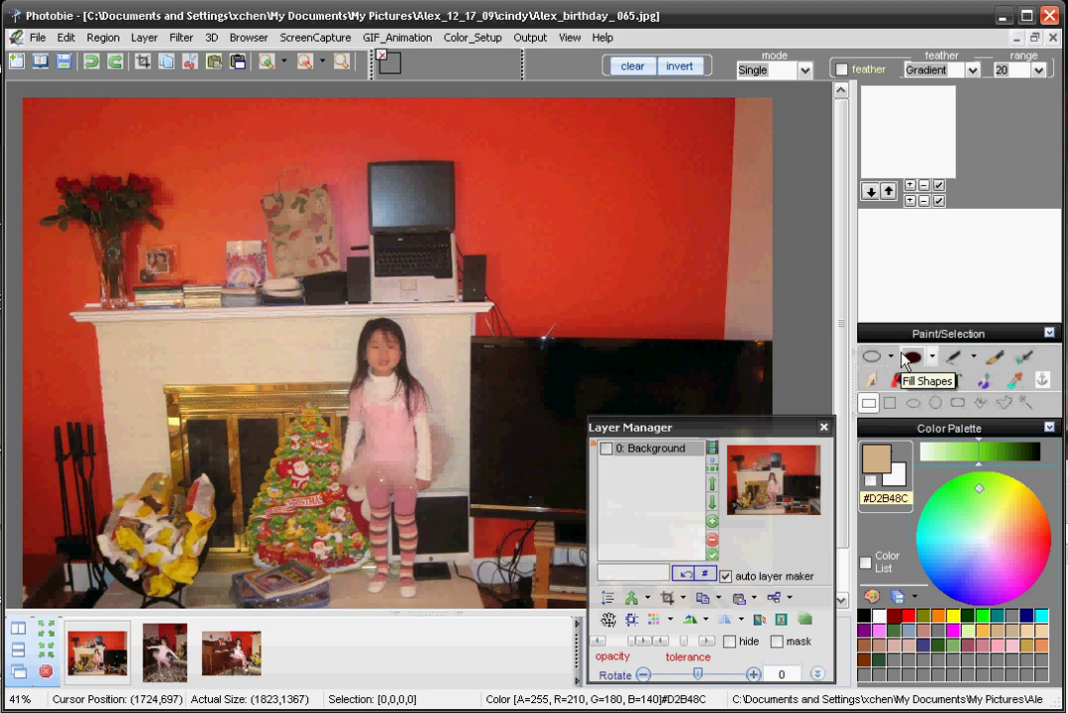
click(1025, 358)
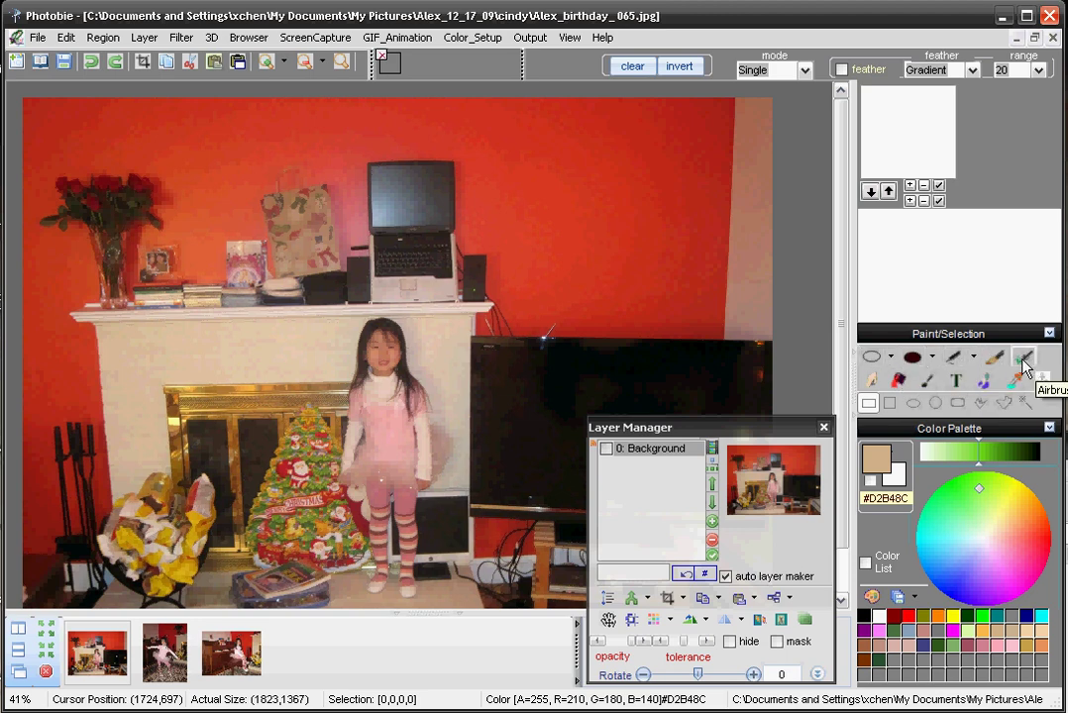
click(1025, 361)
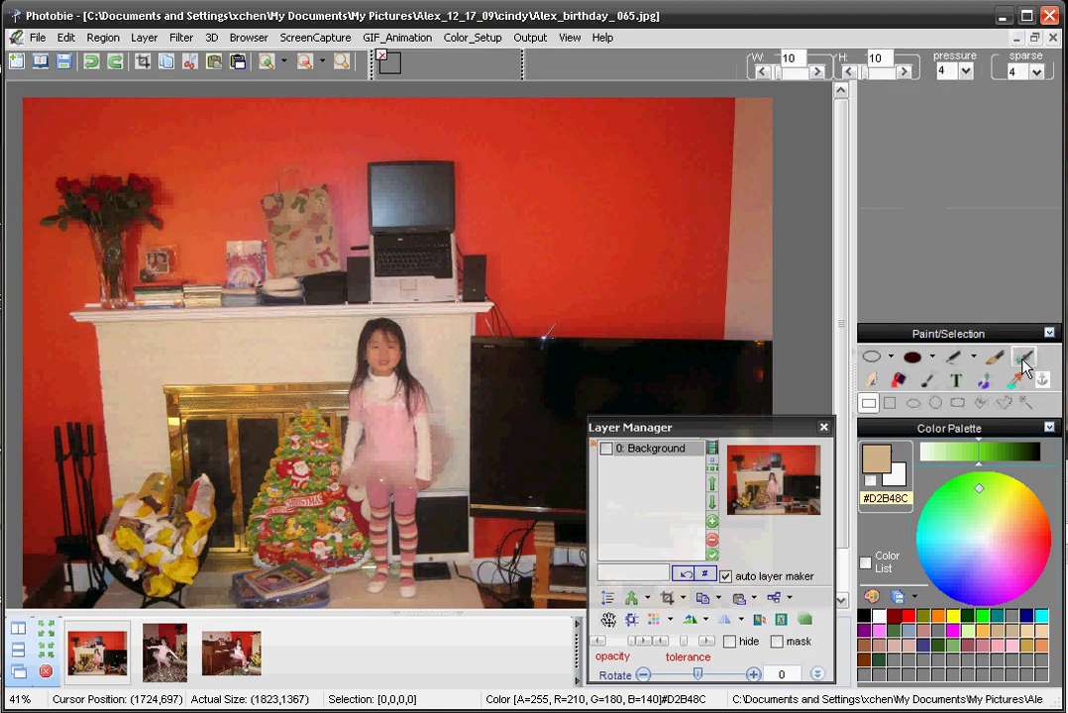
click(965, 71)
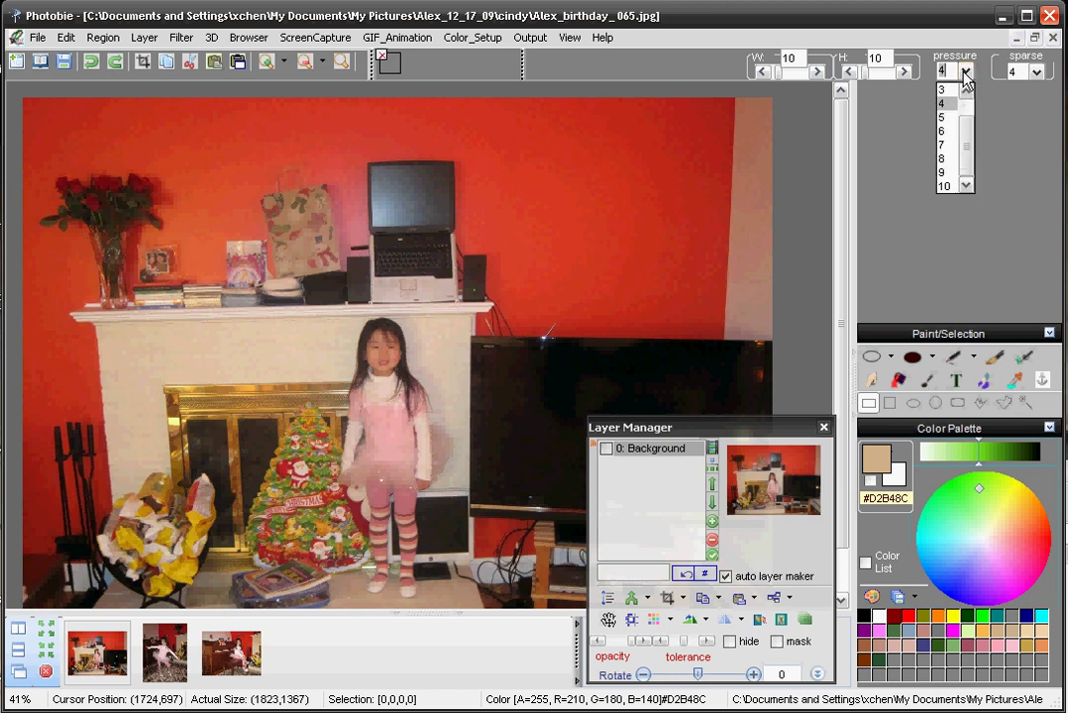
click(946, 161)
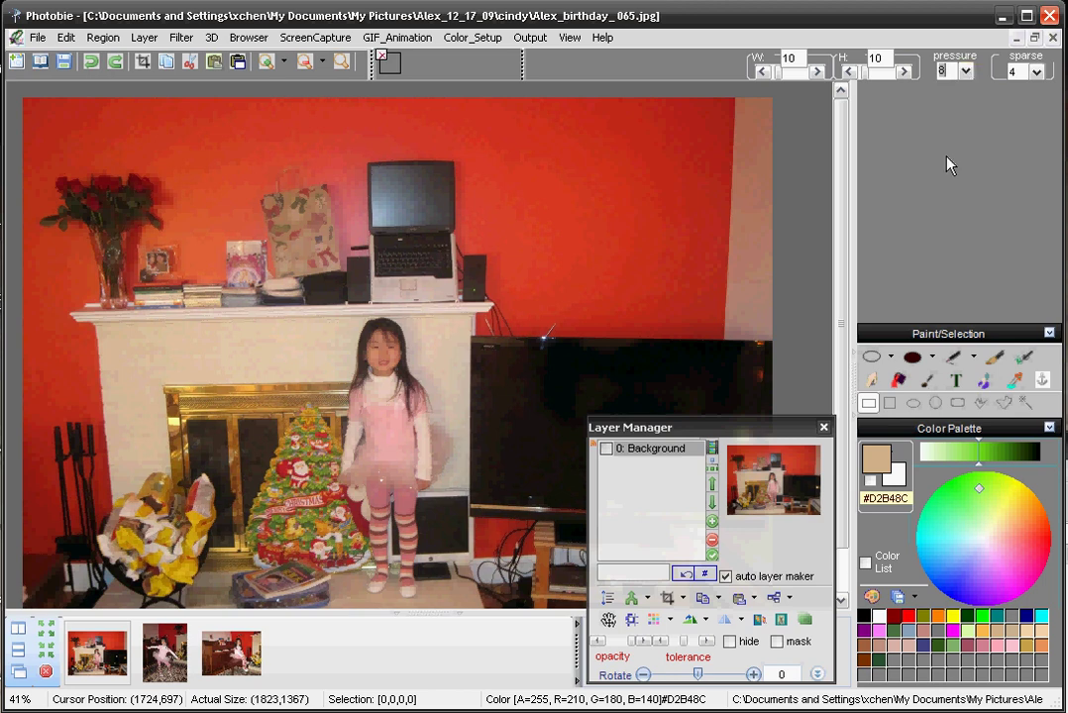
click(1035, 71)
click(1033, 119)
- Spray a blue cloud on the wall above the TV, then green over it
click(1045, 552)
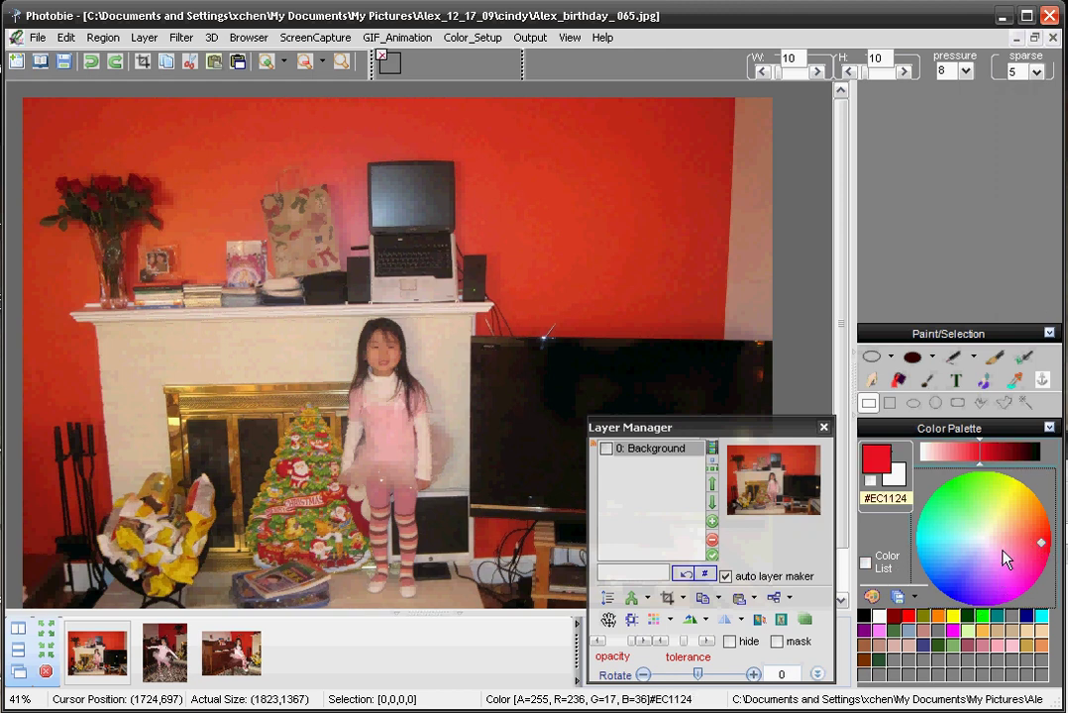
click(947, 587)
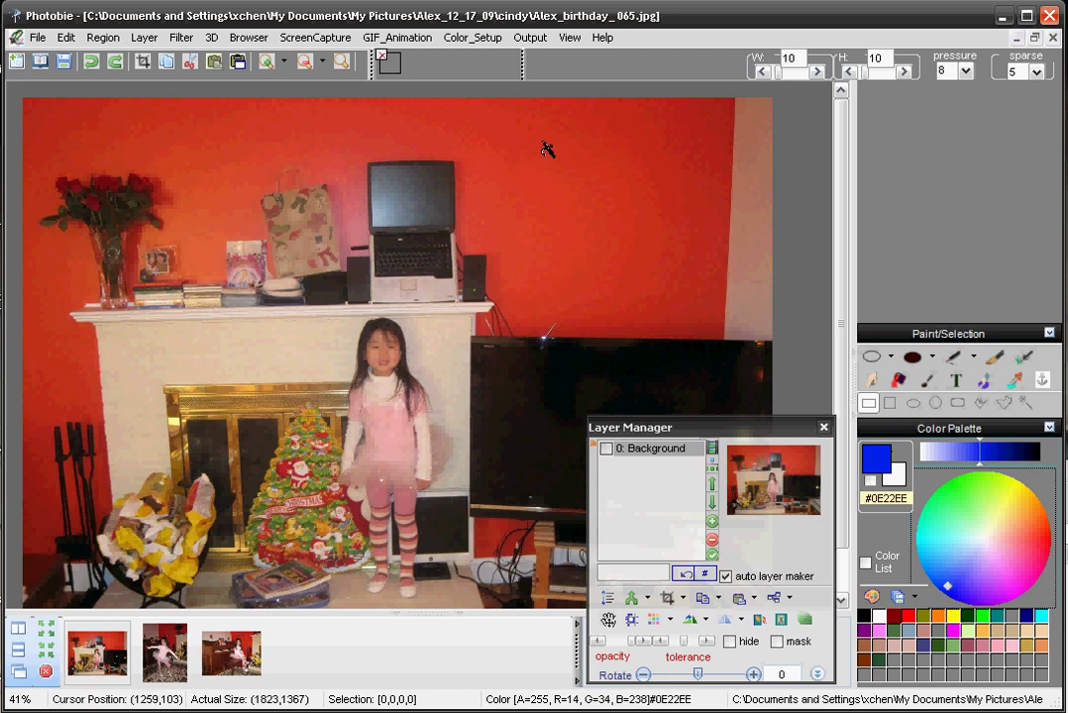
mouse_move(536, 146)
mouse_down()
mouse_move(577, 179)
mouse_move(568, 147)
mouse_move(528, 213)
mouse_move(516, 205)
mouse_move(590, 215)
mouse_move(593, 165)
mouse_move(552, 251)
mouse_move(559, 226)
mouse_move(538, 225)
mouse_move(535, 240)
mouse_move(597, 250)
mouse_move(616, 230)
mouse_move(609, 206)
mouse_move(518, 199)
mouse_up()
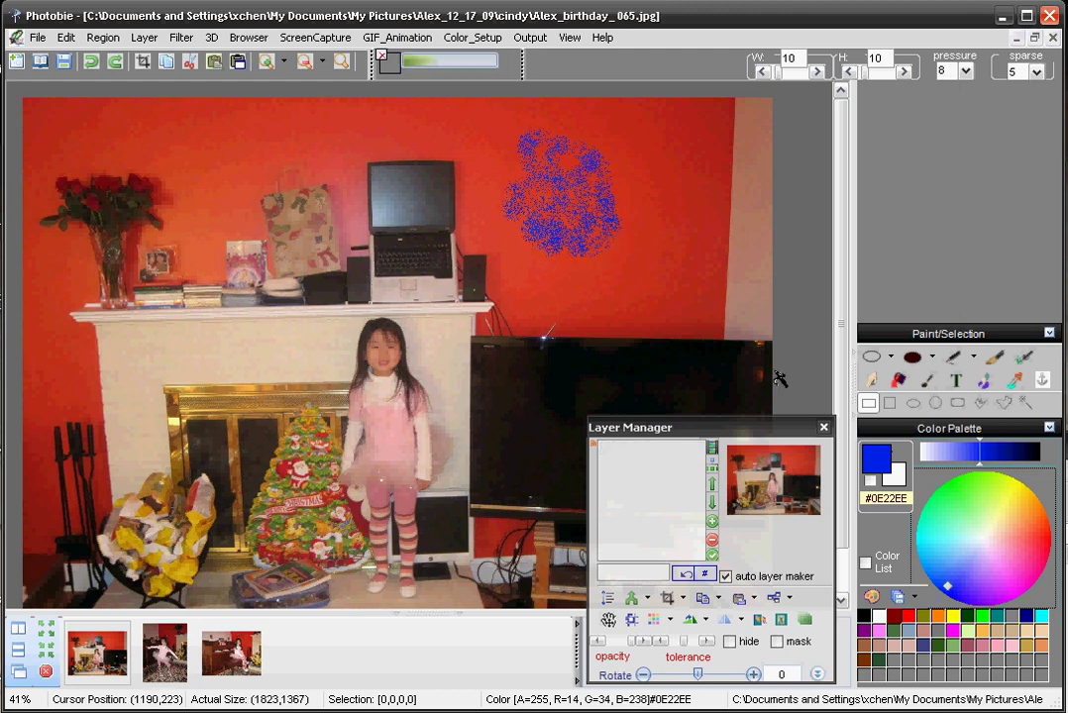
click(1040, 537)
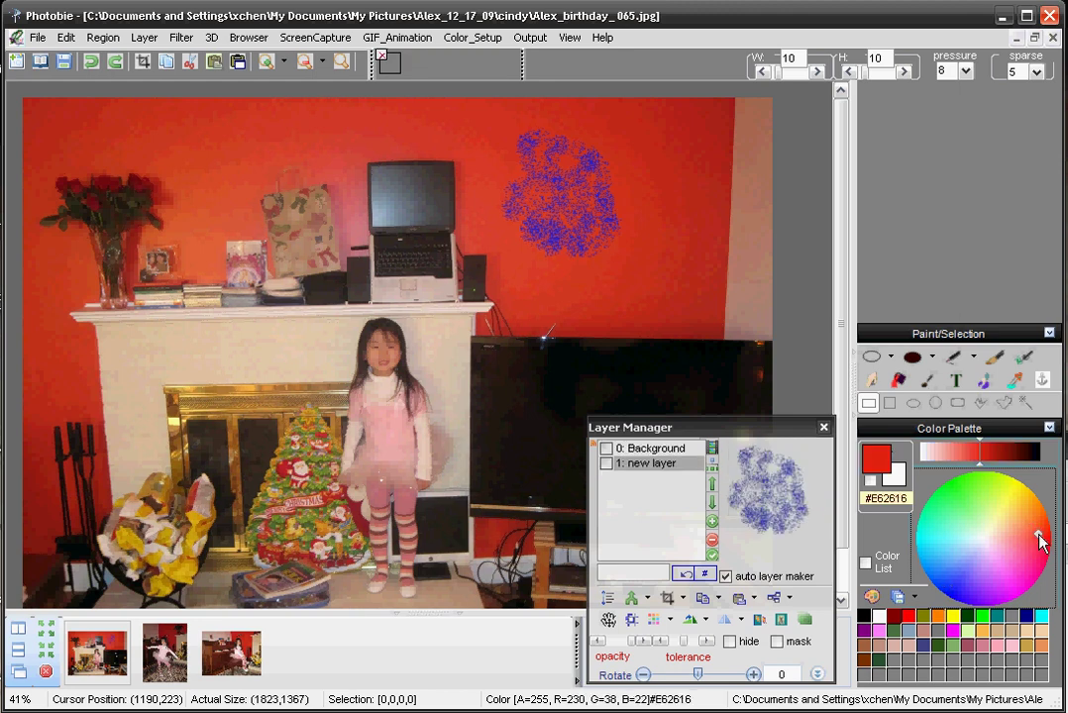
click(966, 500)
mouse_move(552, 151)
mouse_down()
mouse_move(576, 192)
mouse_move(567, 185)
mouse_move(583, 191)
mouse_move(568, 208)
mouse_move(570, 198)
mouse_move(555, 204)
mouse_move(555, 228)
mouse_move(611, 231)
mouse_move(646, 193)
mouse_up()
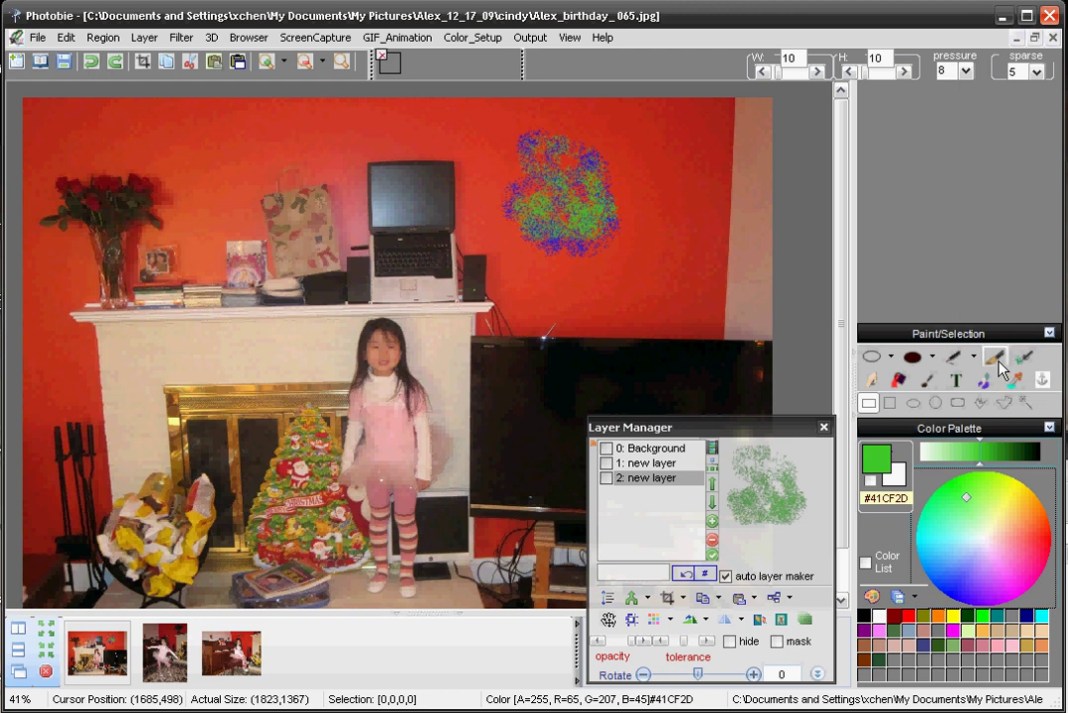
- Set up the butterfly Shape brush with original colours off, less blur, and blue colour
click(996, 360)
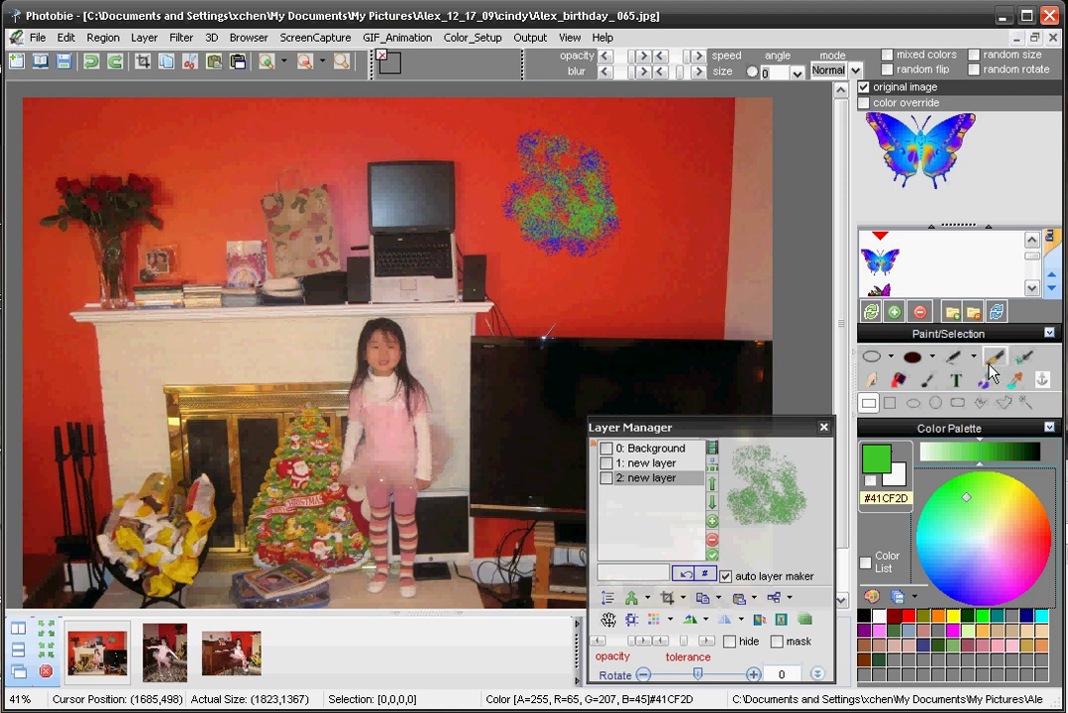
drag(975, 227, 966, 188)
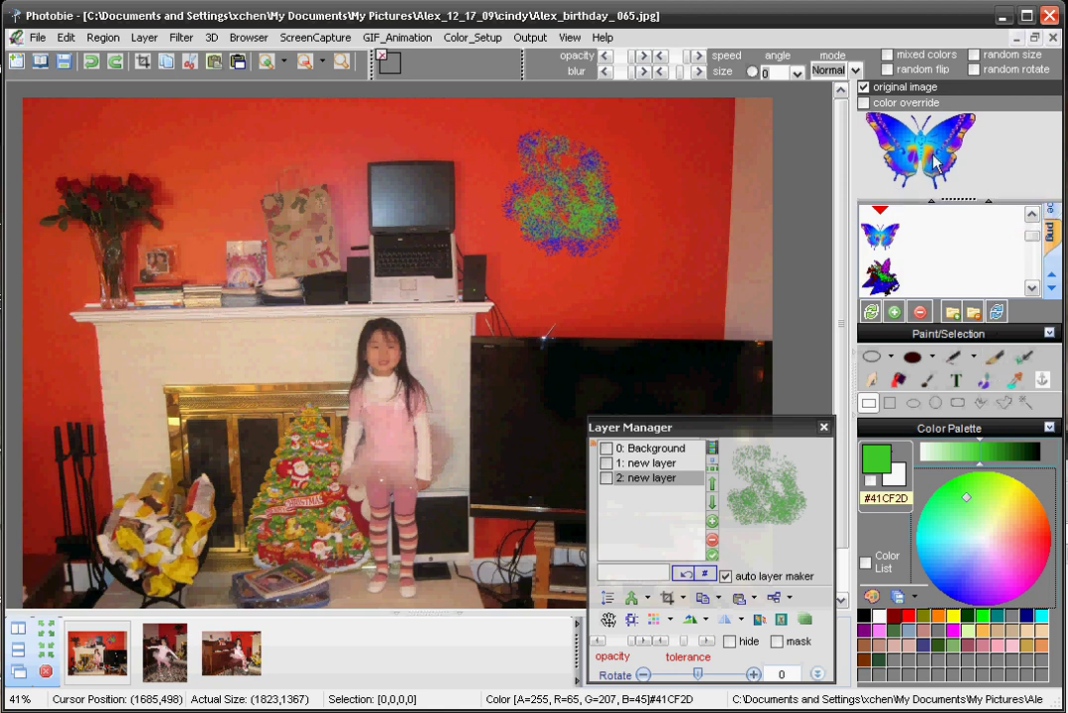
click(863, 88)
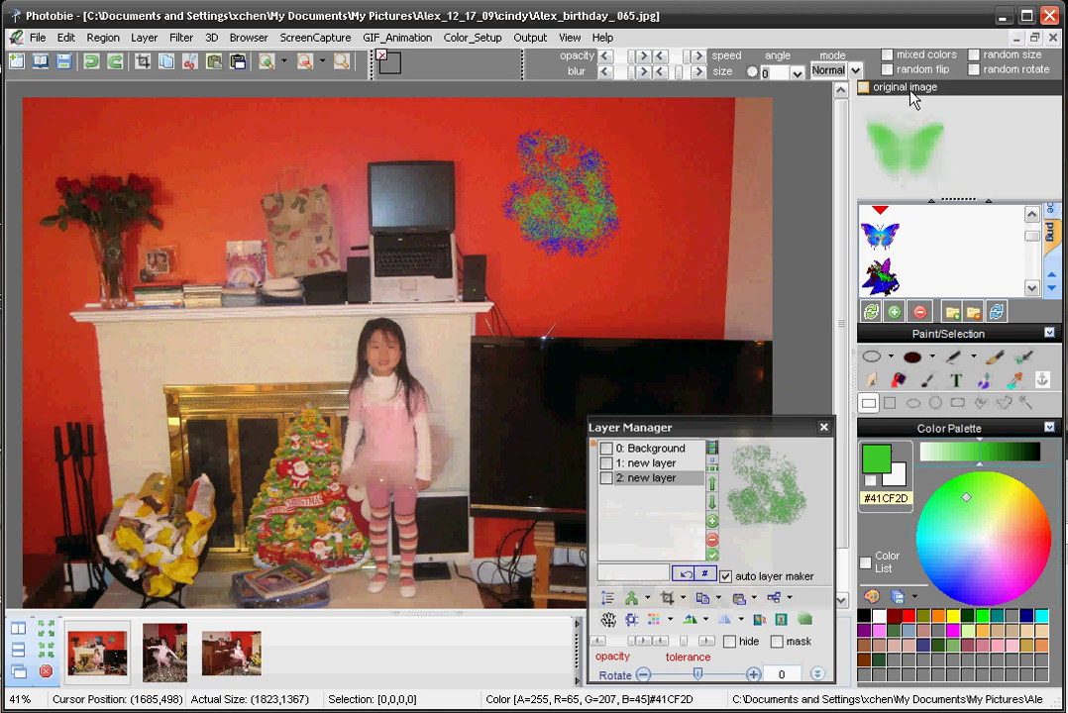
click(608, 72)
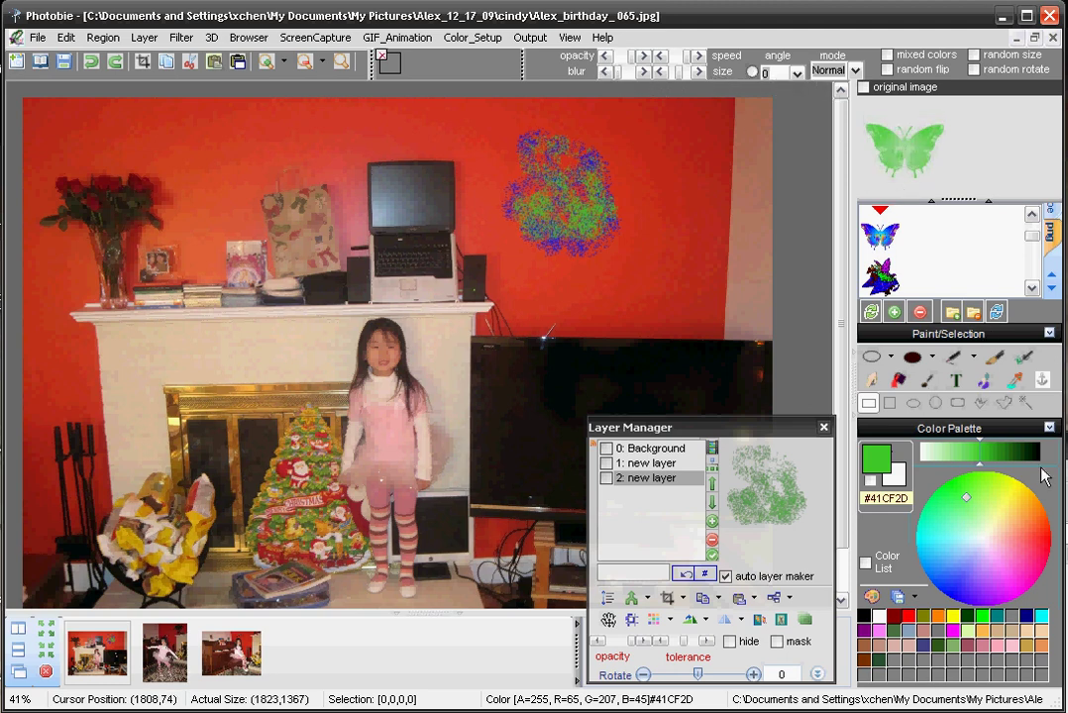
click(1031, 540)
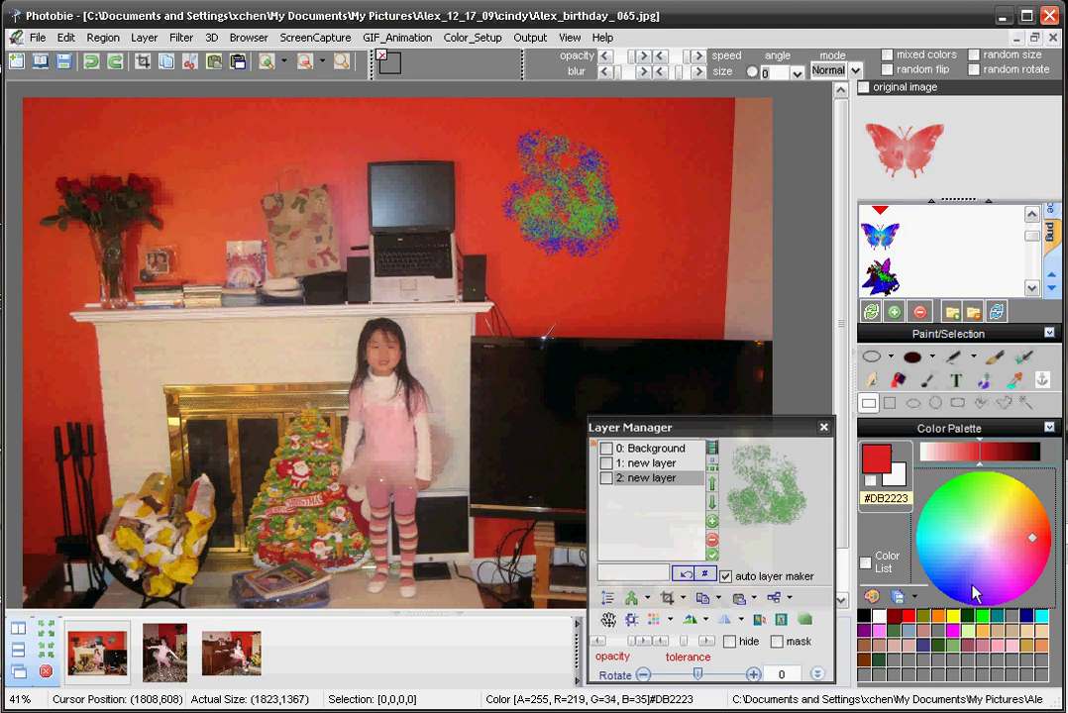
click(939, 581)
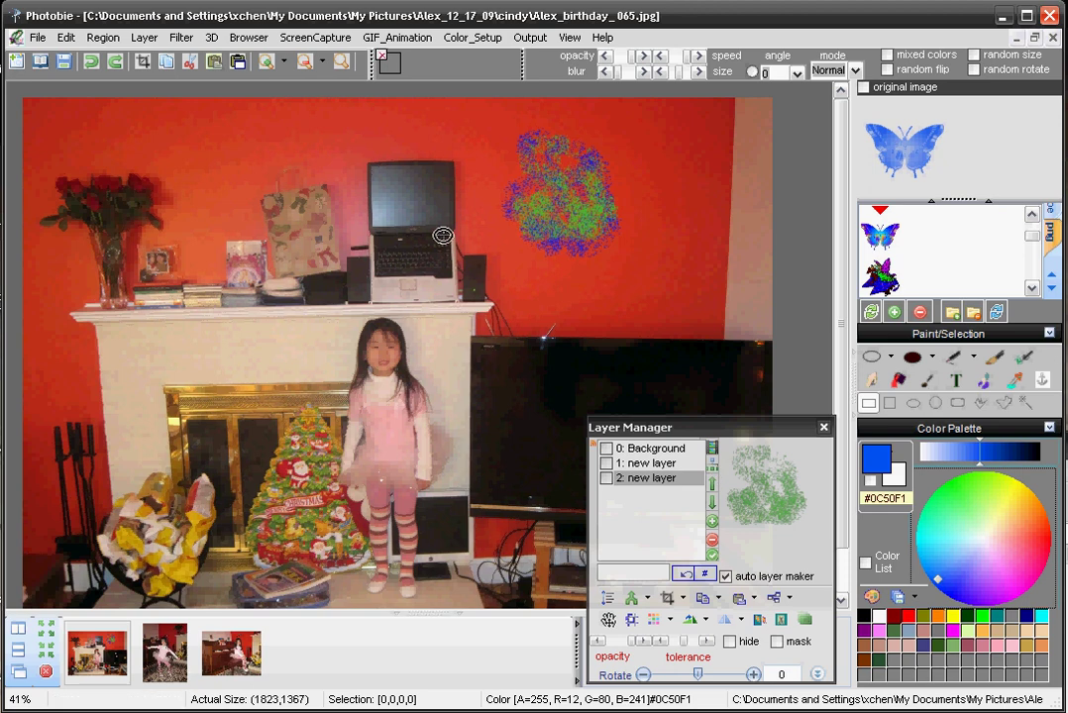
- Stamp a blue butterfly atop the wall, smear blue down the upper-left wall, restore rainbow colours
click(242, 123)
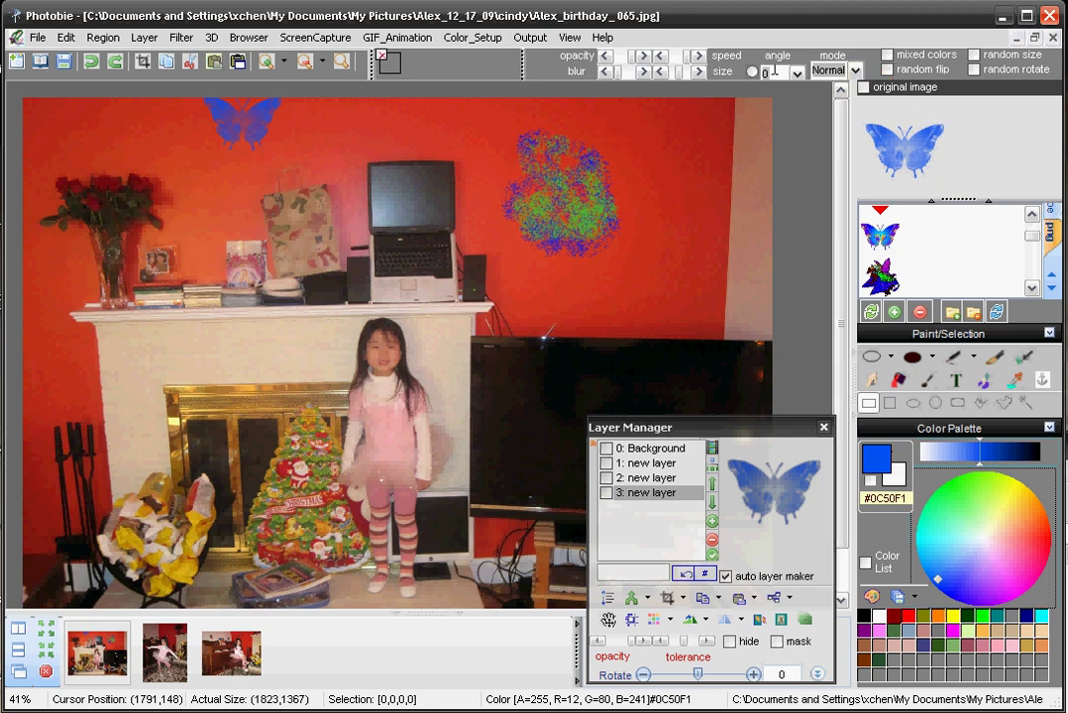
click(171, 176)
mouse_move(170, 176)
mouse_down()
mouse_move(149, 211)
mouse_move(116, 204)
mouse_move(125, 201)
mouse_move(107, 268)
mouse_move(78, 292)
mouse_up()
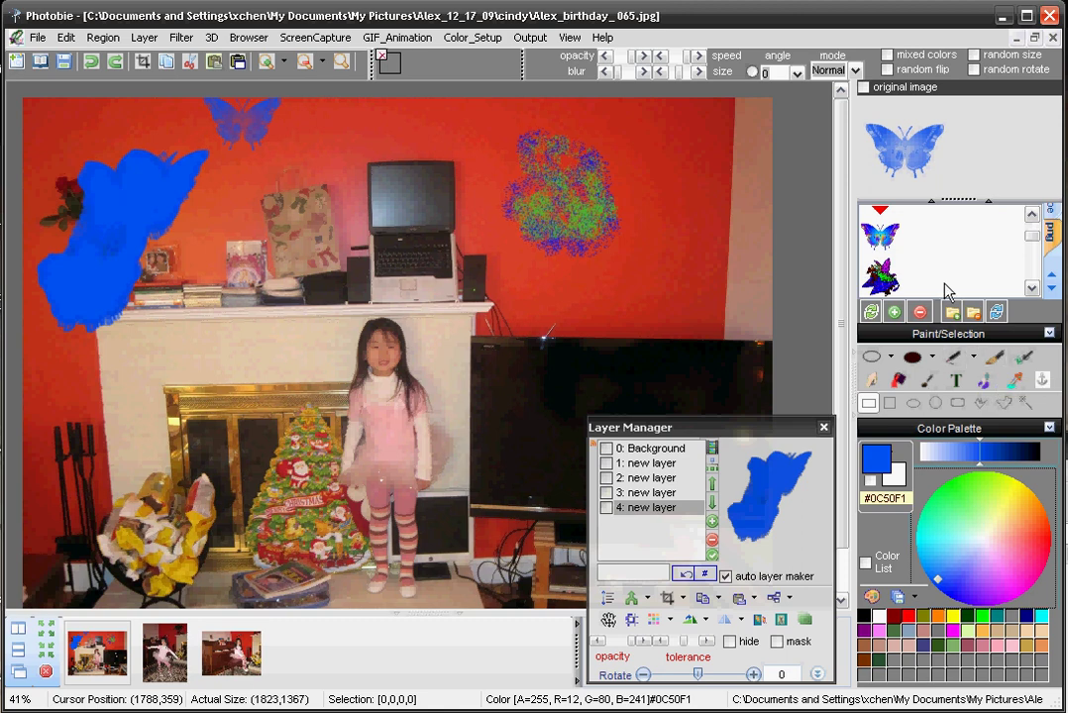
click(863, 87)
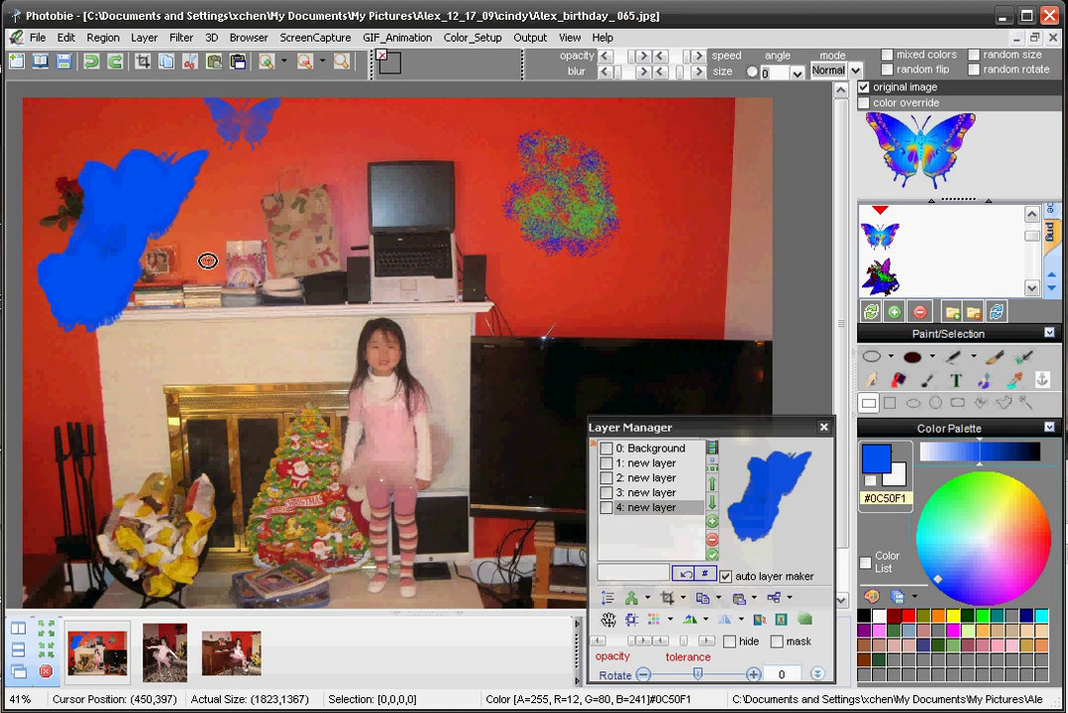
click(139, 213)
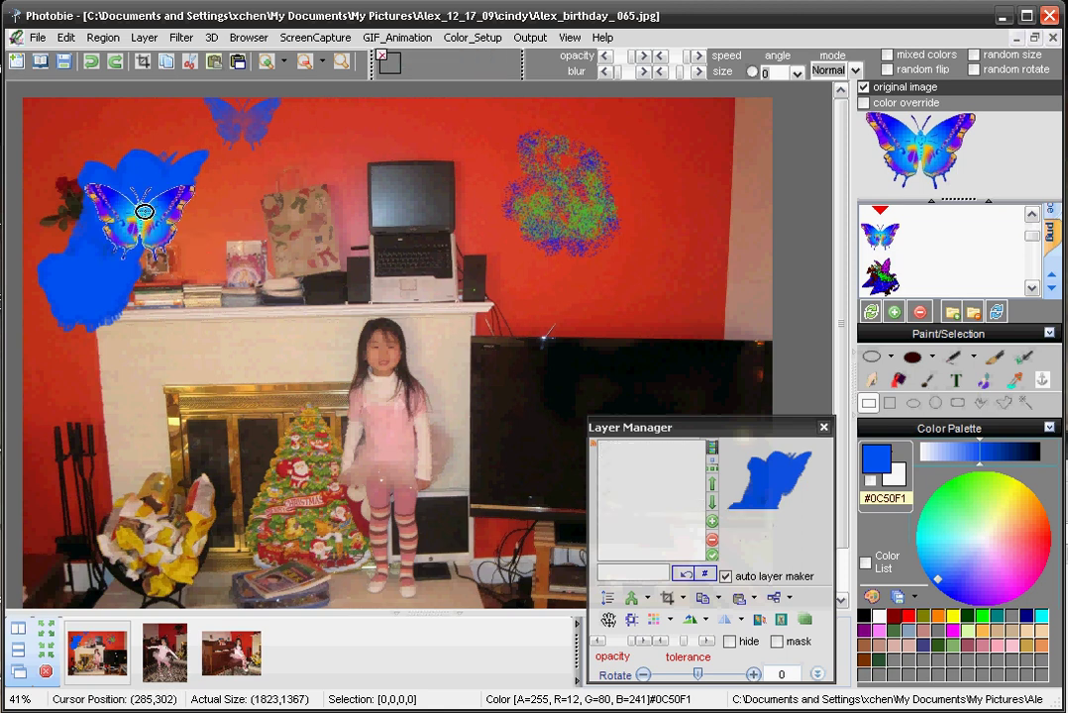
click(69, 396)
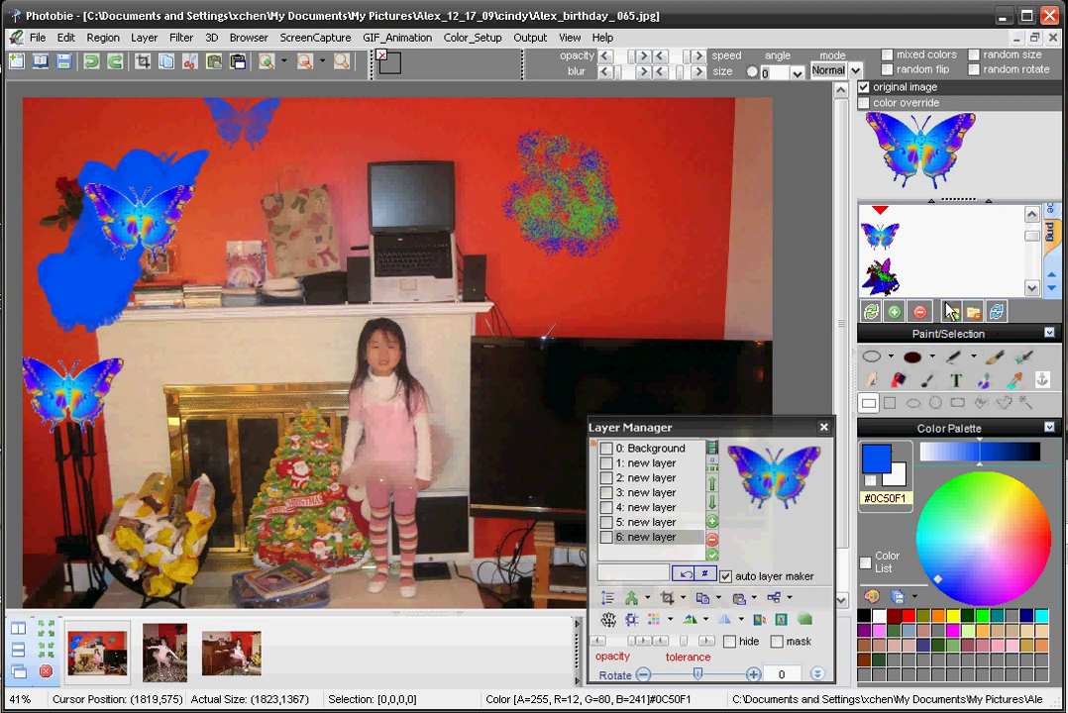
click(894, 313)
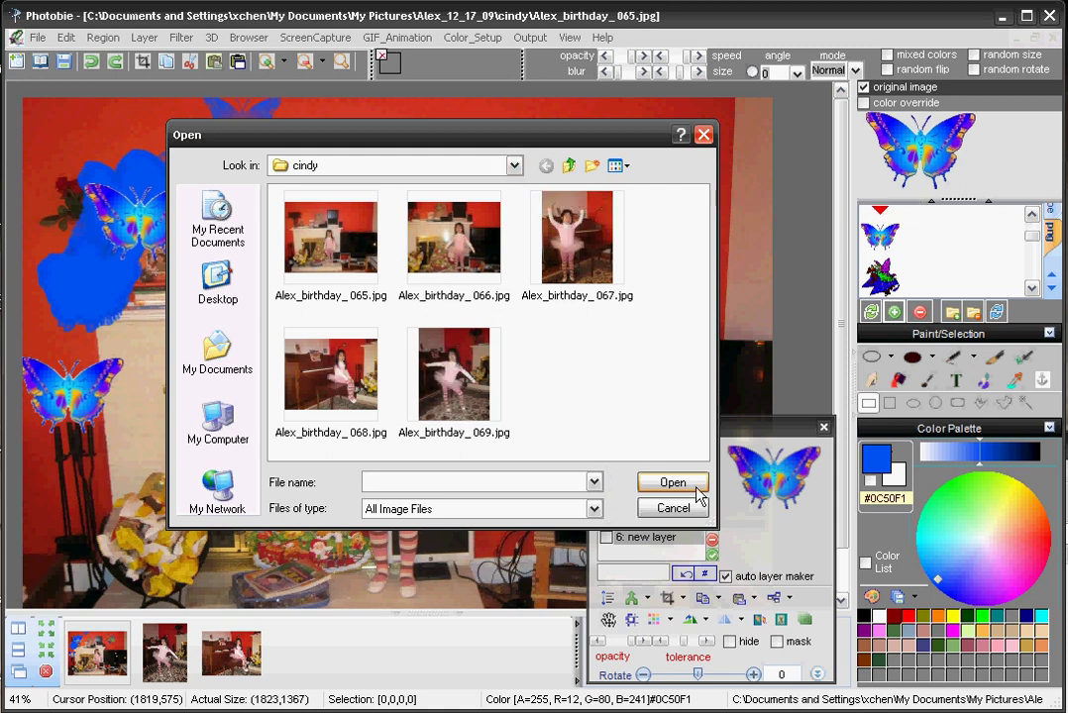
click(674, 508)
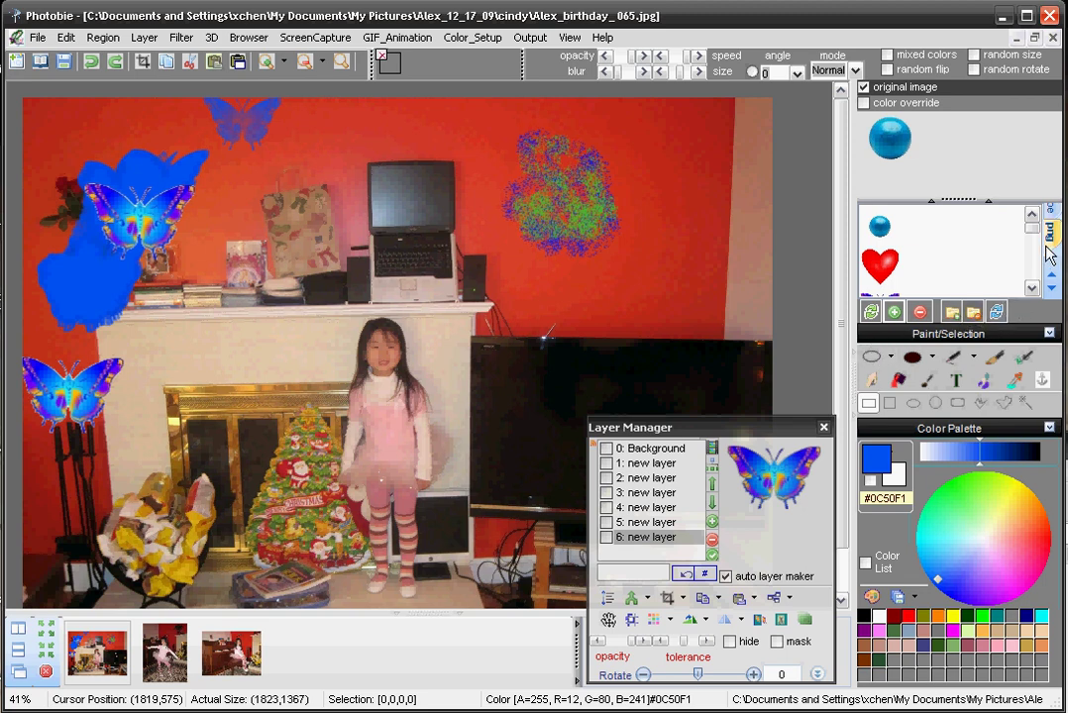
- Pick the leaf splat brush from the MISC brush category
click(1052, 276)
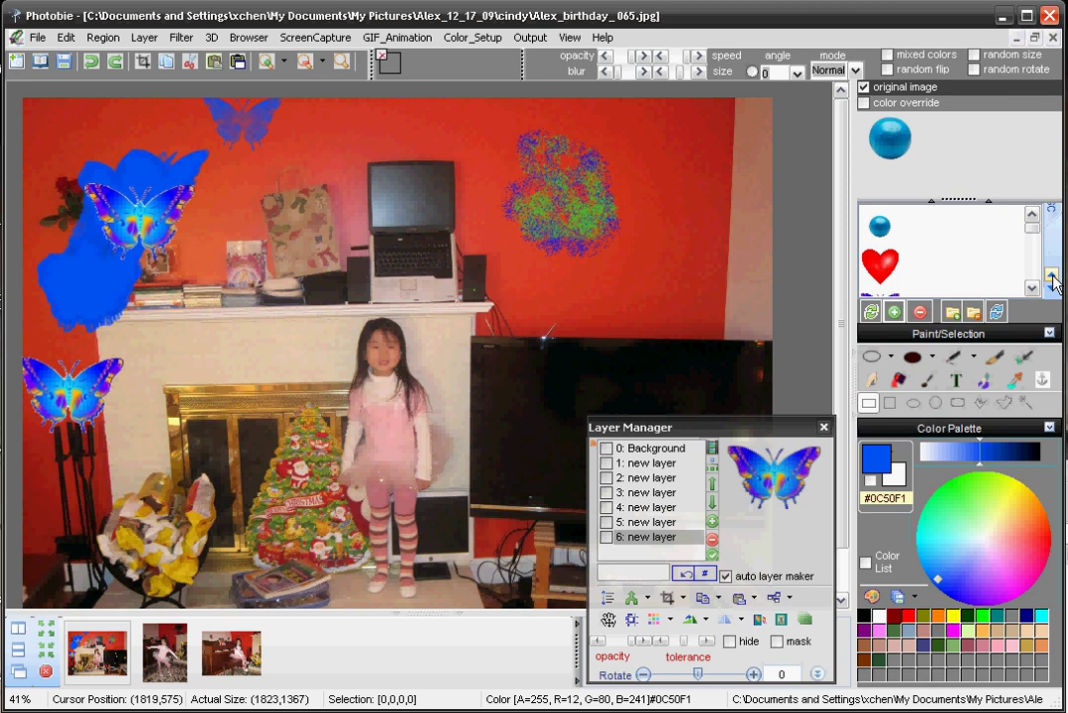
click(1052, 277)
click(1053, 281)
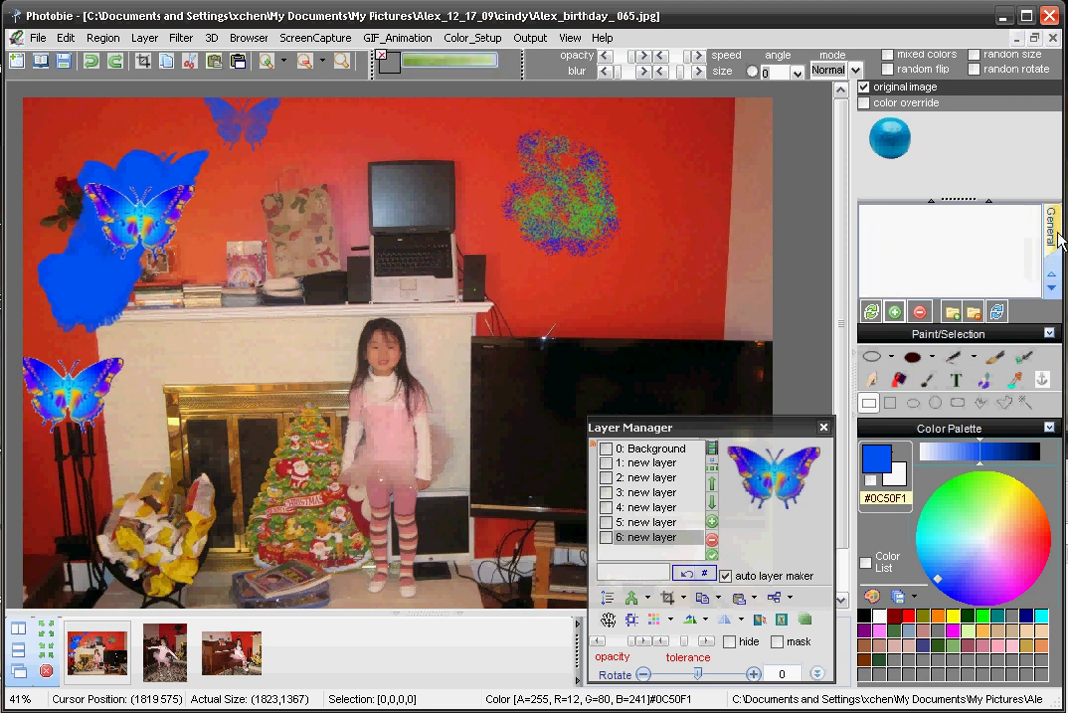
click(1052, 288)
click(1052, 289)
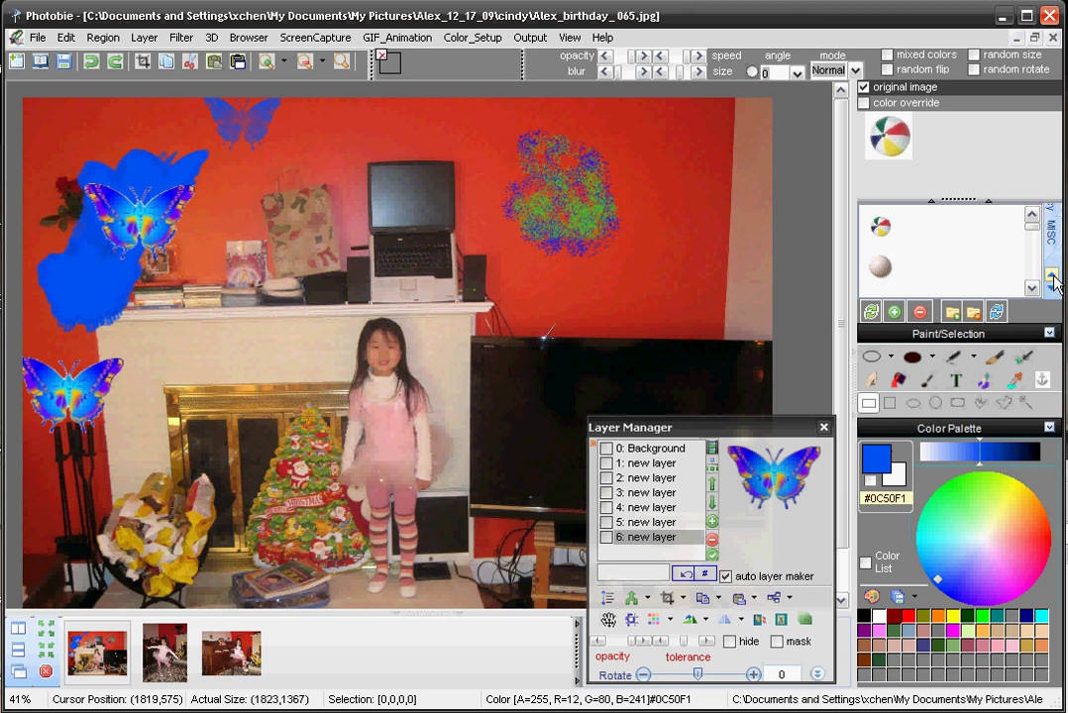
click(1052, 288)
drag(1031, 226, 1033, 262)
click(877, 267)
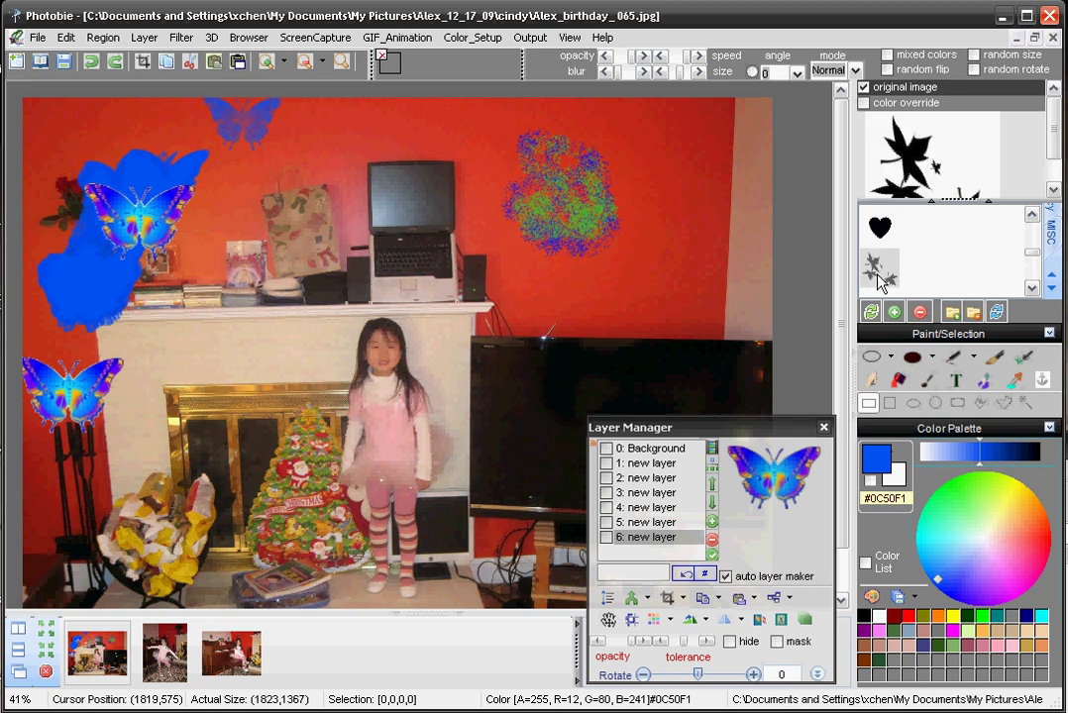
- Turn off original colours and stamp green leaves on the fireplace left of the girl
click(864, 88)
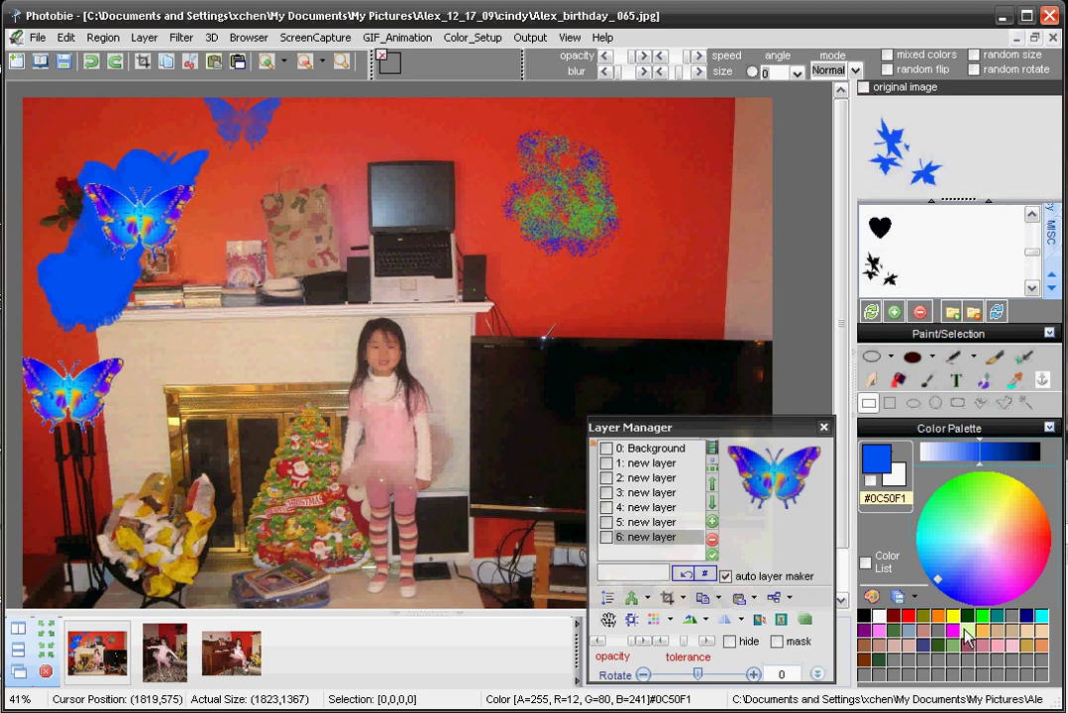
click(962, 489)
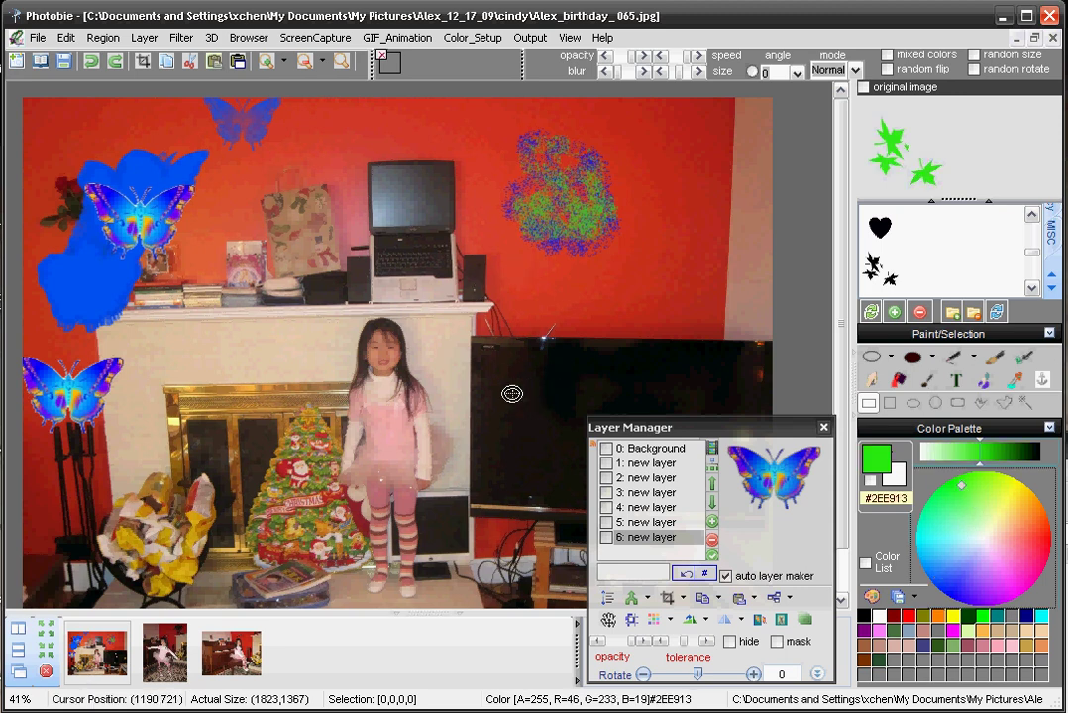
click(249, 359)
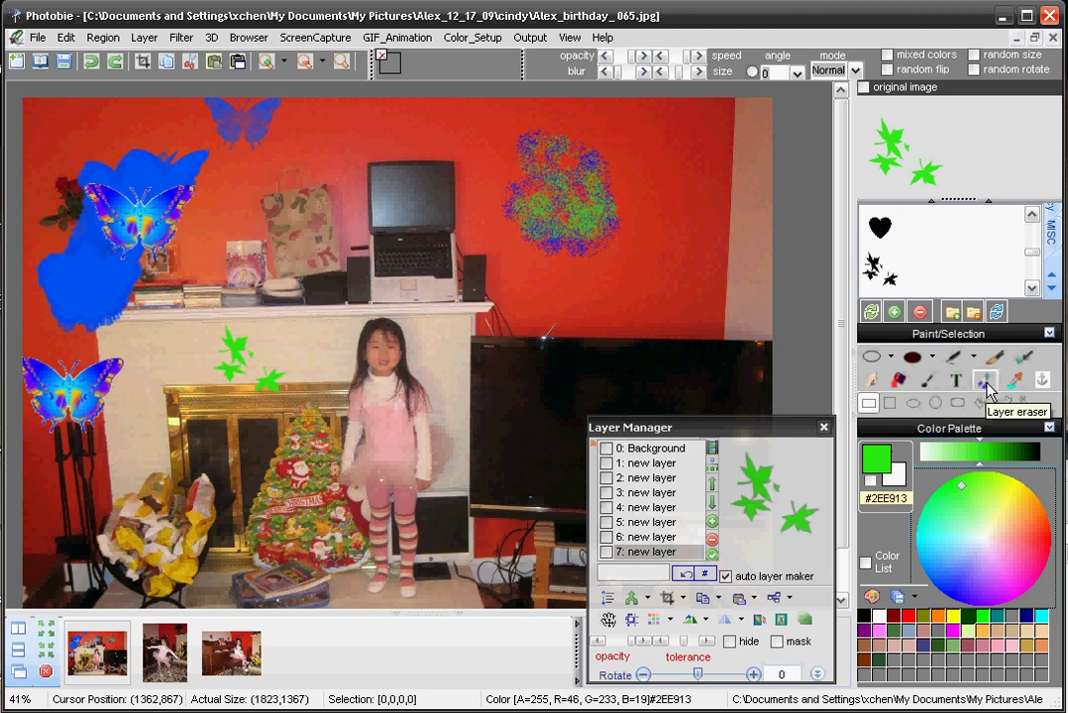
- Smear the top edge of the upper blue patch with the Smudge tool
click(873, 382)
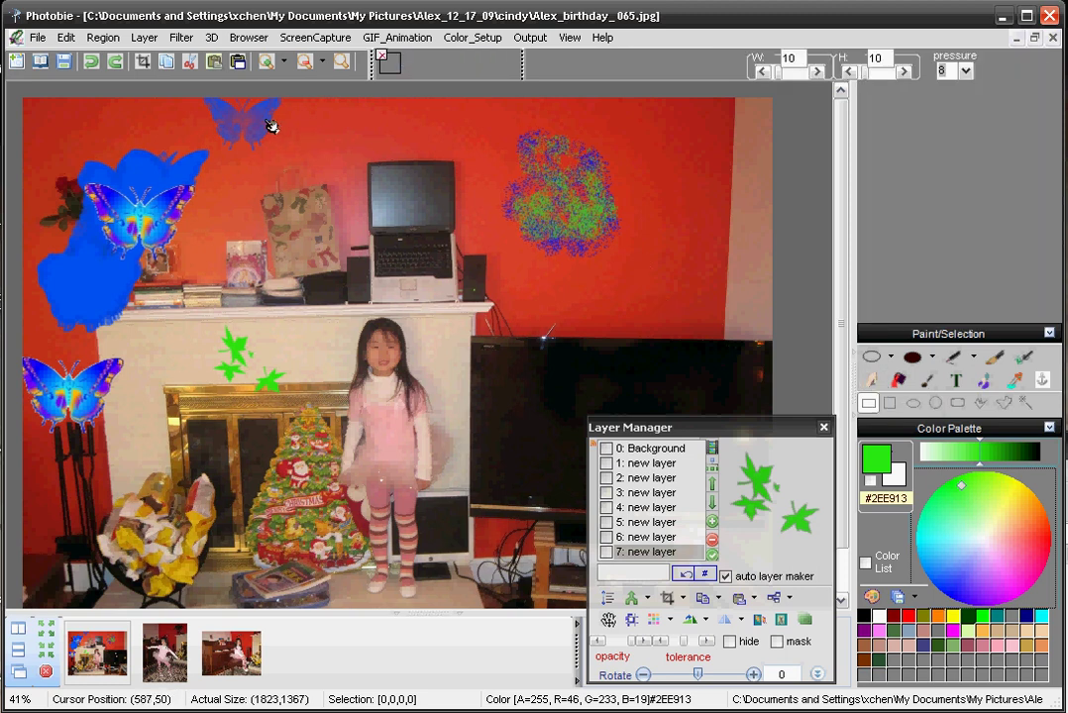
mouse_move(186, 148)
mouse_down()
mouse_move(216, 160)
mouse_move(213, 174)
mouse_move(196, 183)
mouse_move(216, 180)
mouse_move(193, 182)
mouse_move(155, 152)
mouse_move(108, 168)
mouse_move(85, 161)
mouse_move(80, 173)
mouse_move(186, 148)
mouse_move(197, 174)
mouse_move(213, 167)
mouse_move(164, 147)
mouse_move(222, 188)
mouse_move(130, 154)
mouse_up()
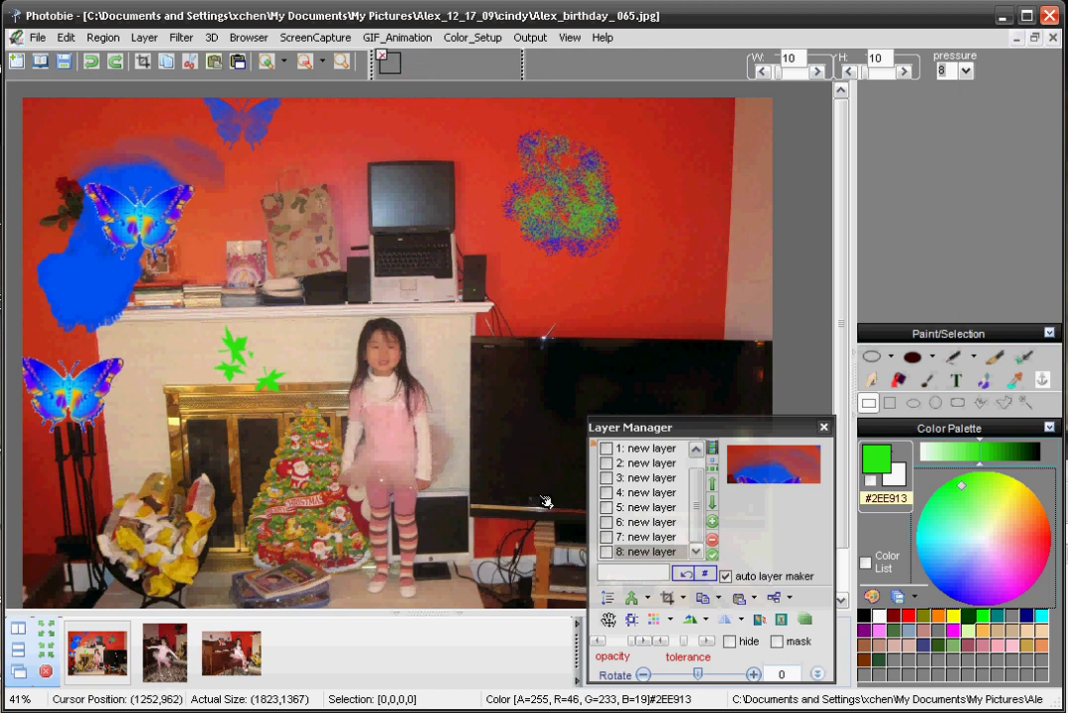
click(573, 476)
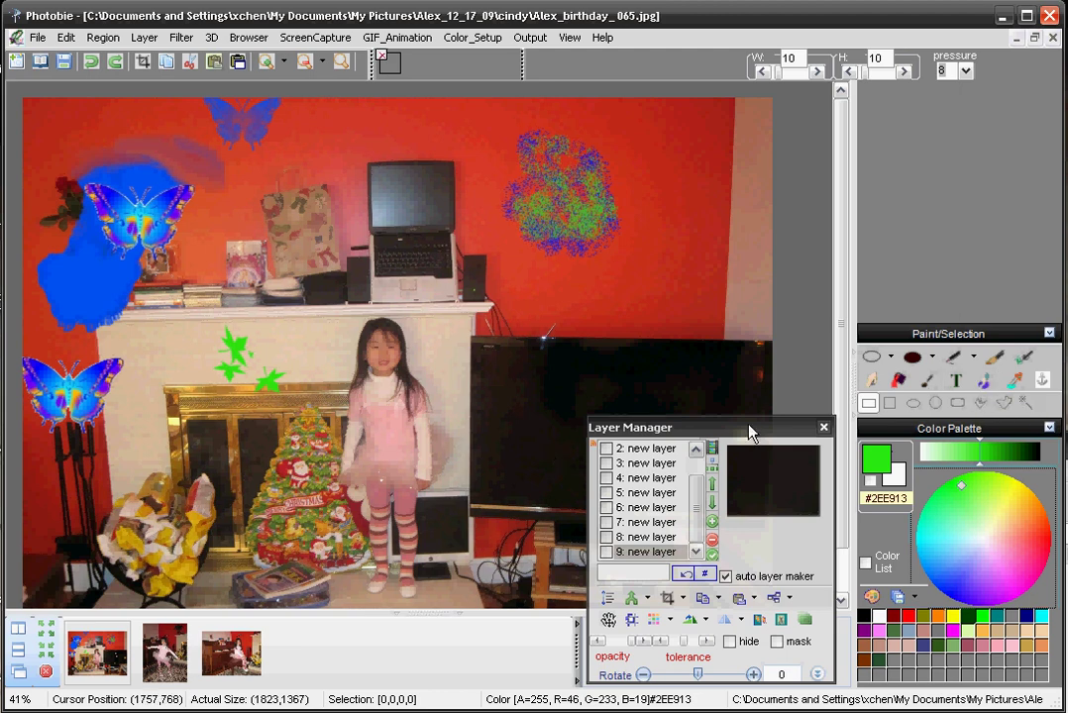
mouse_move(753, 433)
mouse_down()
mouse_move(742, 363)
mouse_move(751, 341)
mouse_move(736, 405)
mouse_move(753, 429)
mouse_up()
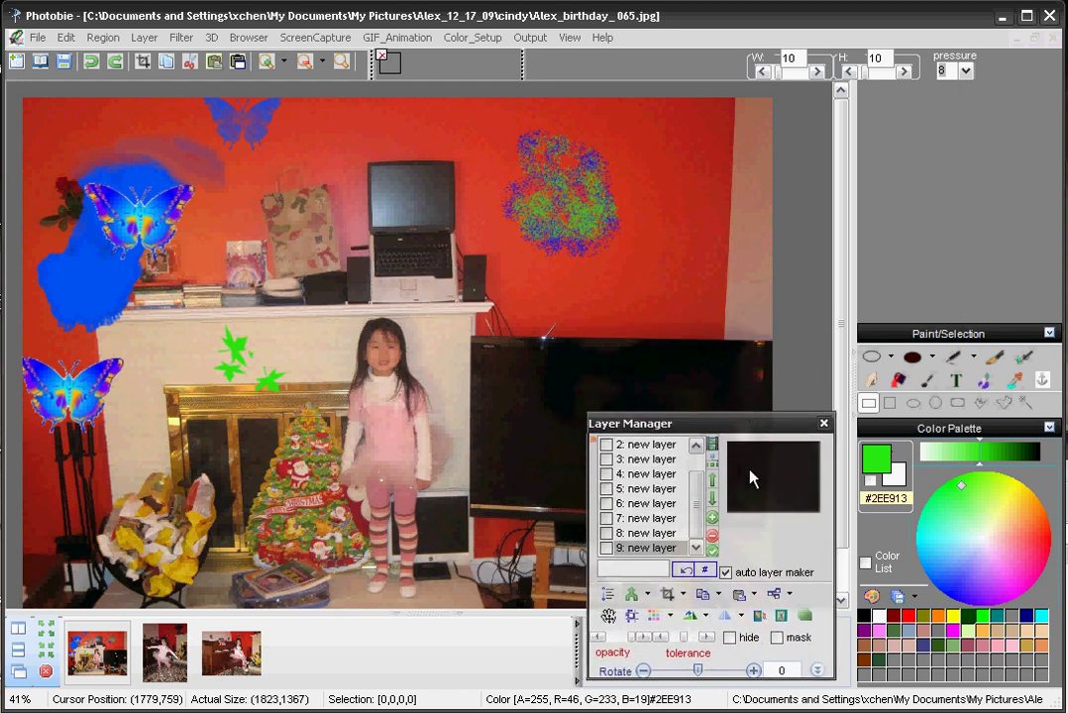
mouse_move(693, 503)
mouse_down()
mouse_move(708, 479)
mouse_move(706, 515)
mouse_up()
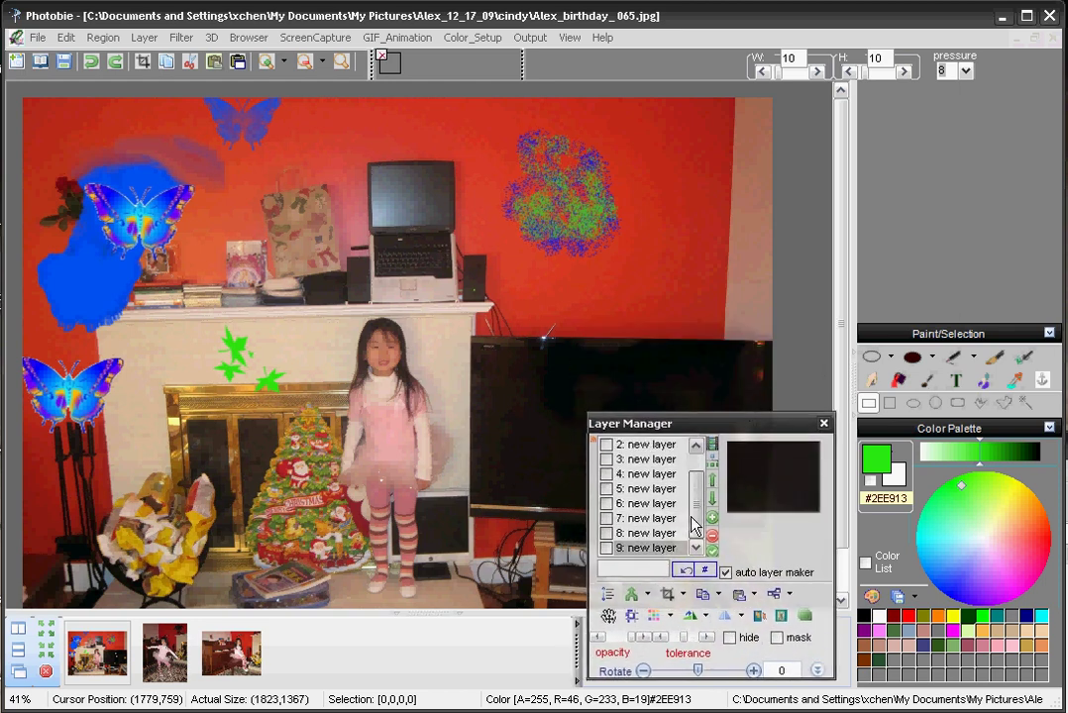
click(671, 618)
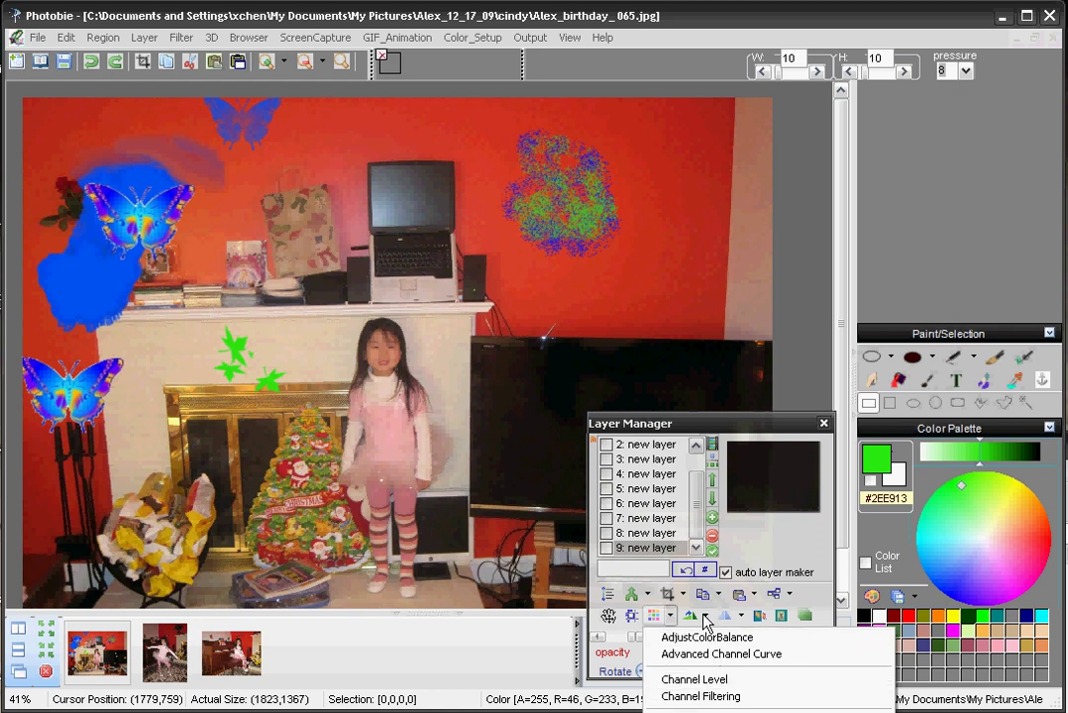
click(797, 424)
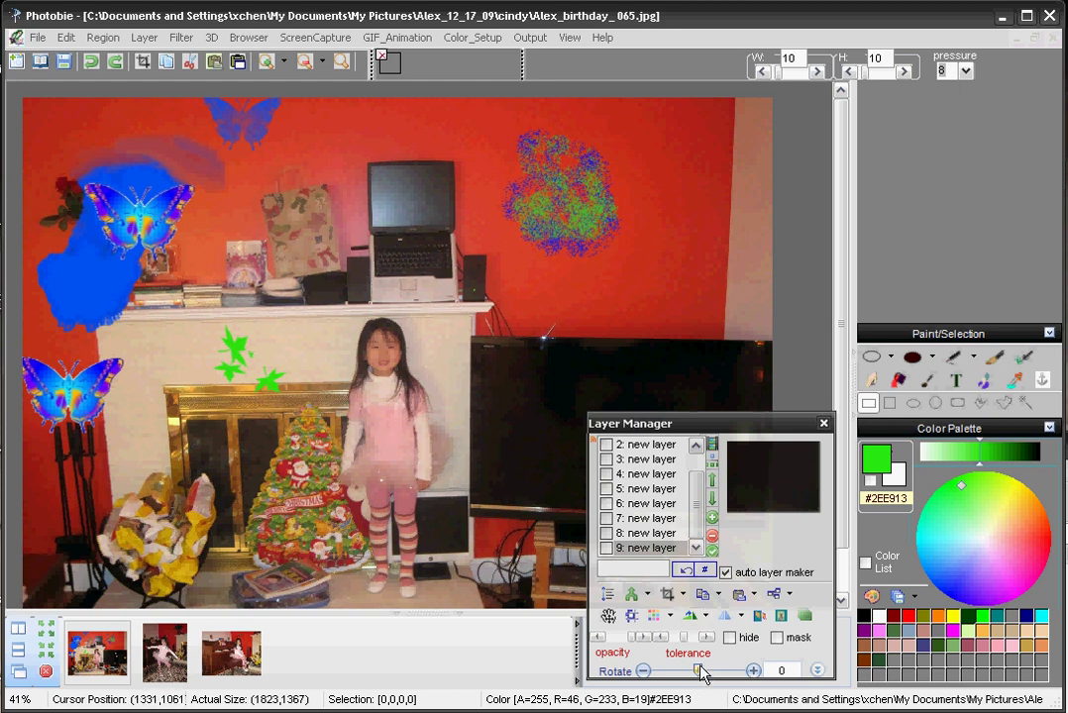
- Select butterfly layer 6 and set its rotation to -140
click(651, 502)
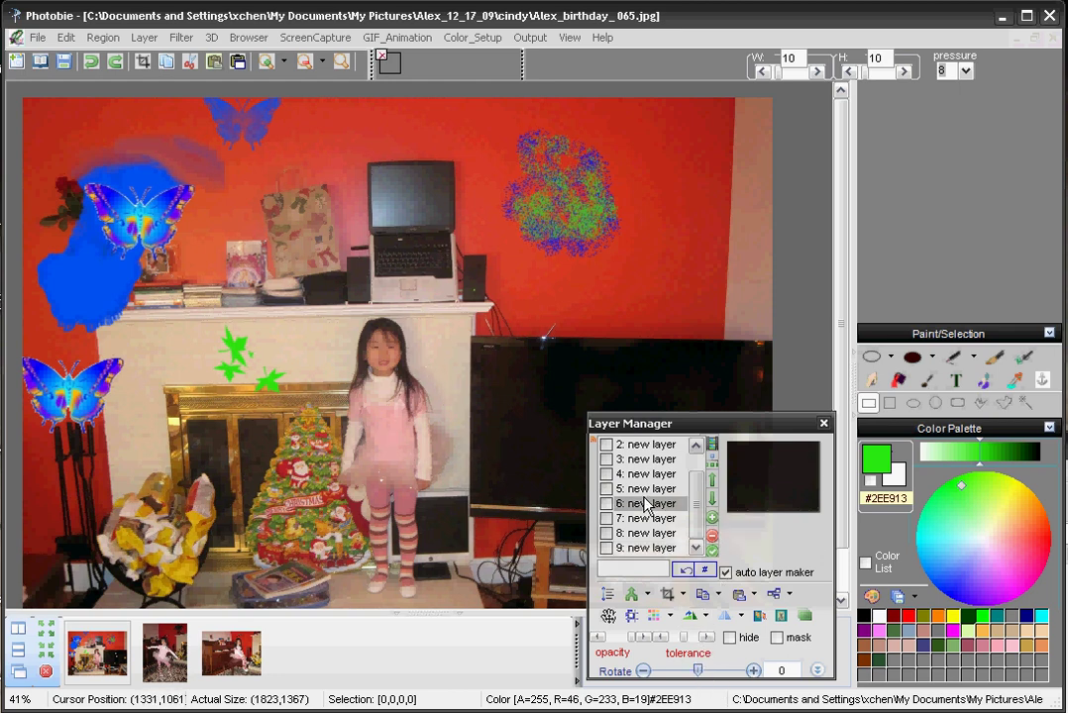
click(699, 672)
click(713, 680)
drag(704, 677, 721, 673)
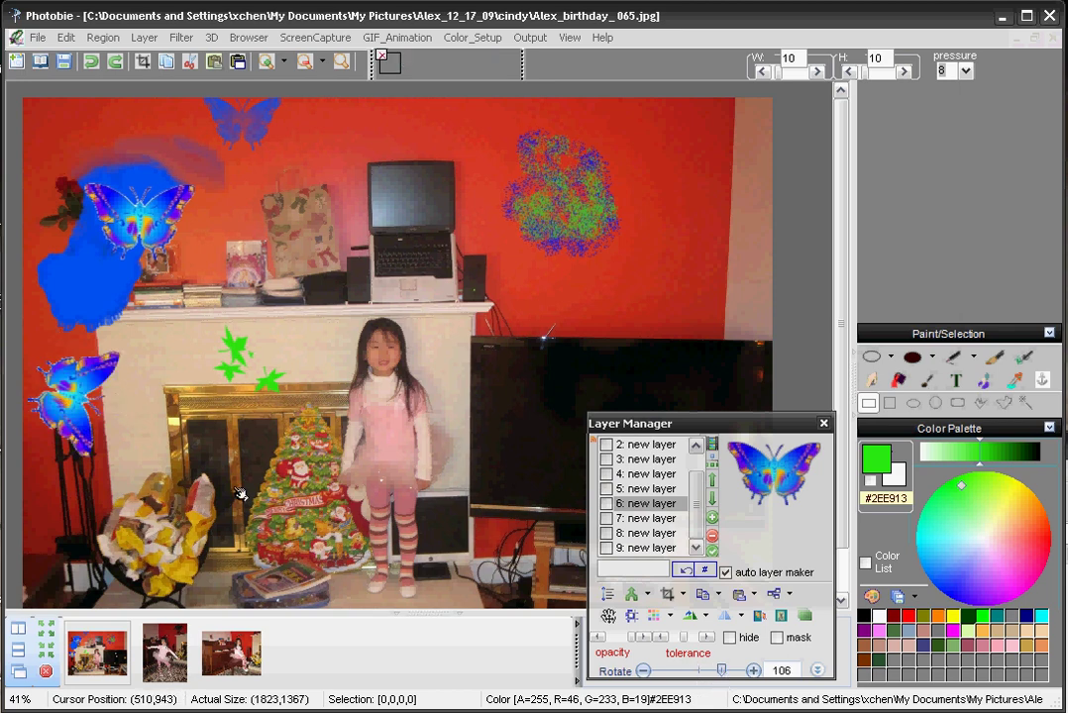
click(668, 680)
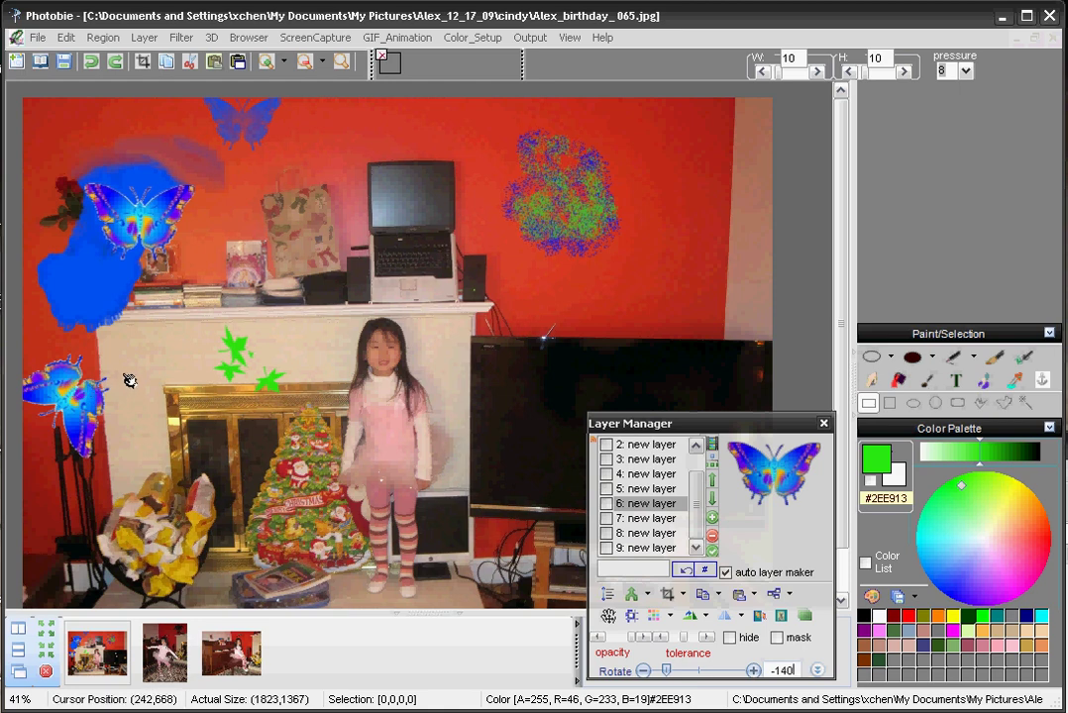
- Clone the rotated butterfly layer with Clone Current Layer, creating layer 10
right_click(67, 394)
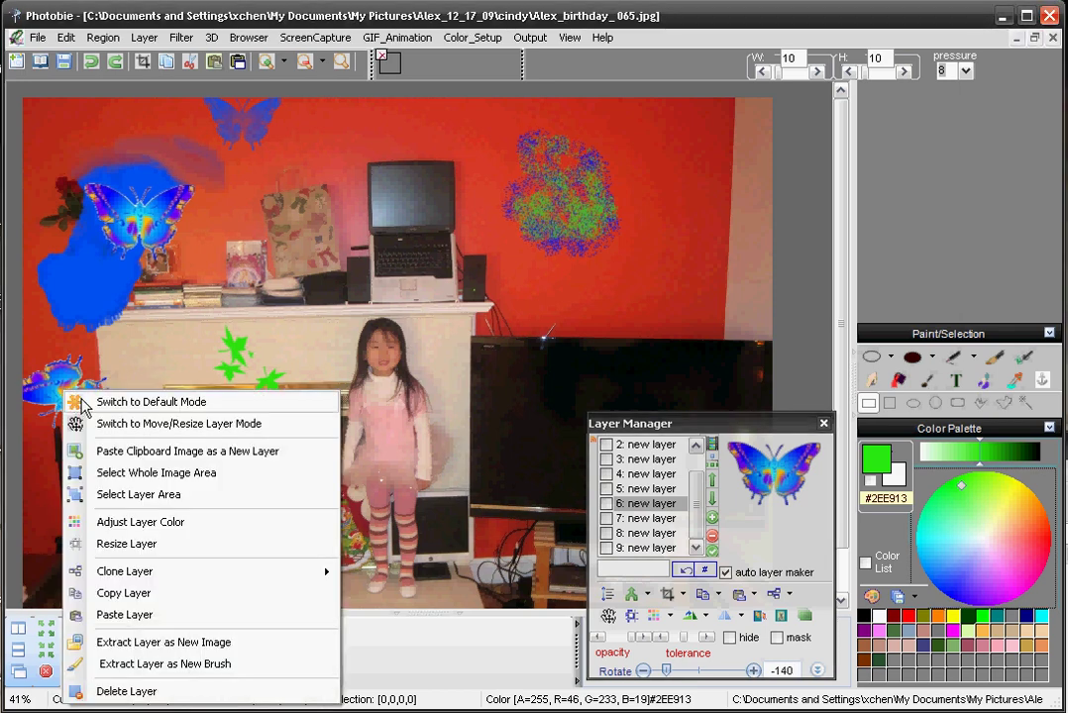
mouse_move(163, 582)
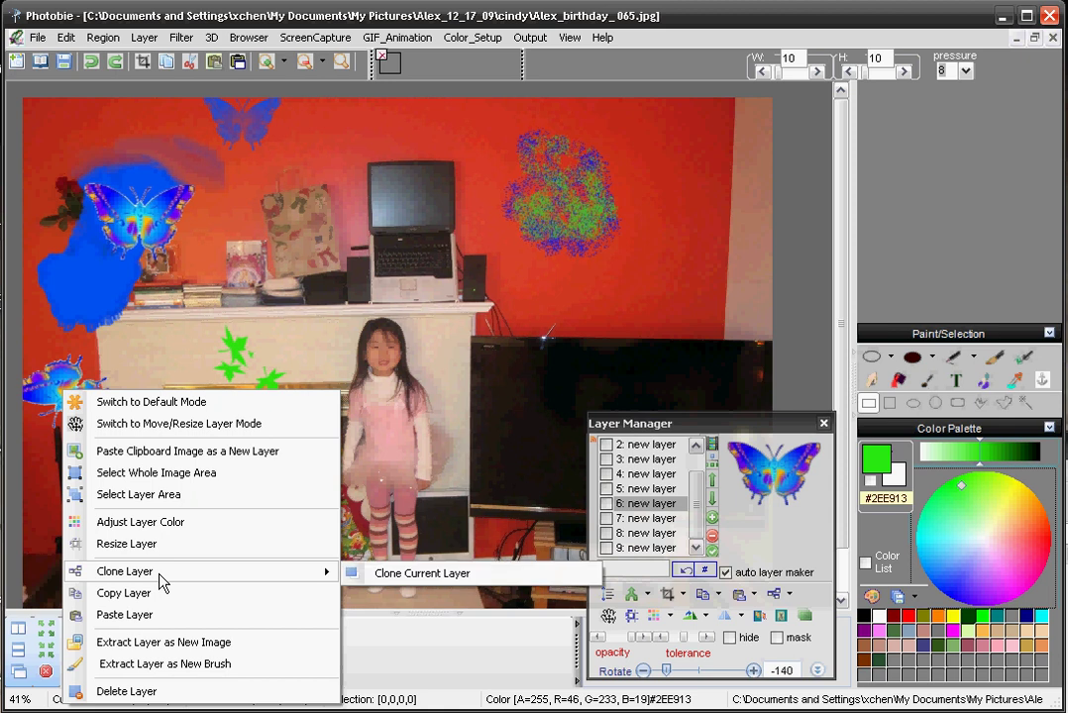
click(405, 579)
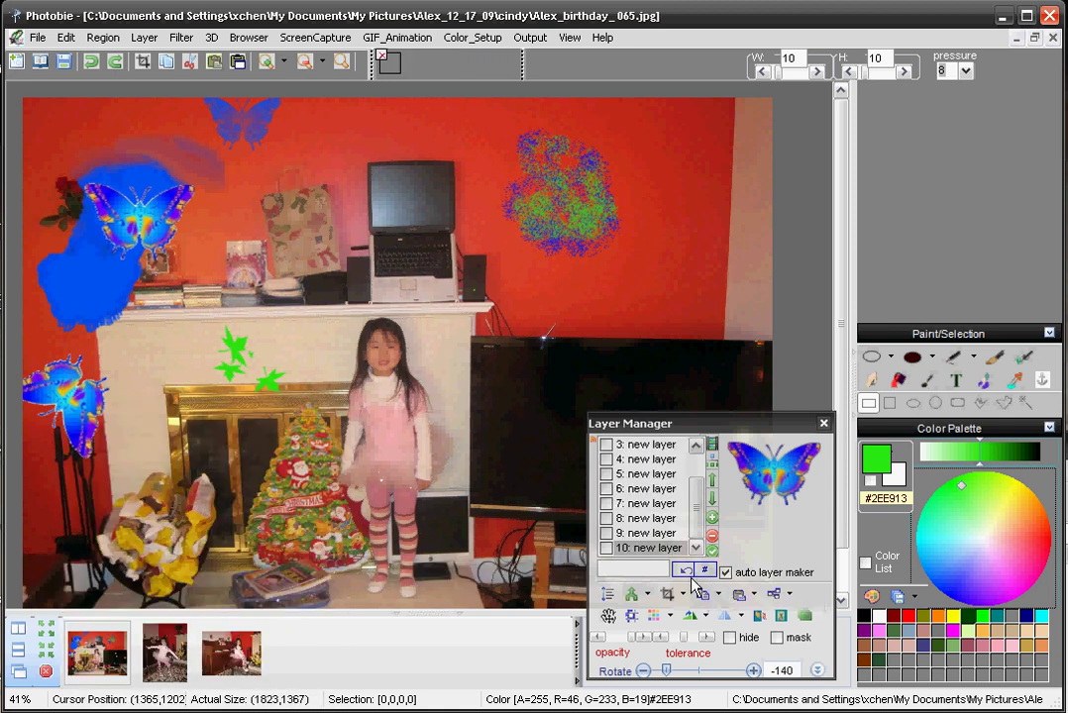
- Put the butterfly copy in Move/Resize Layer mode, drag it across the photo and shrink it
right_click(88, 420)
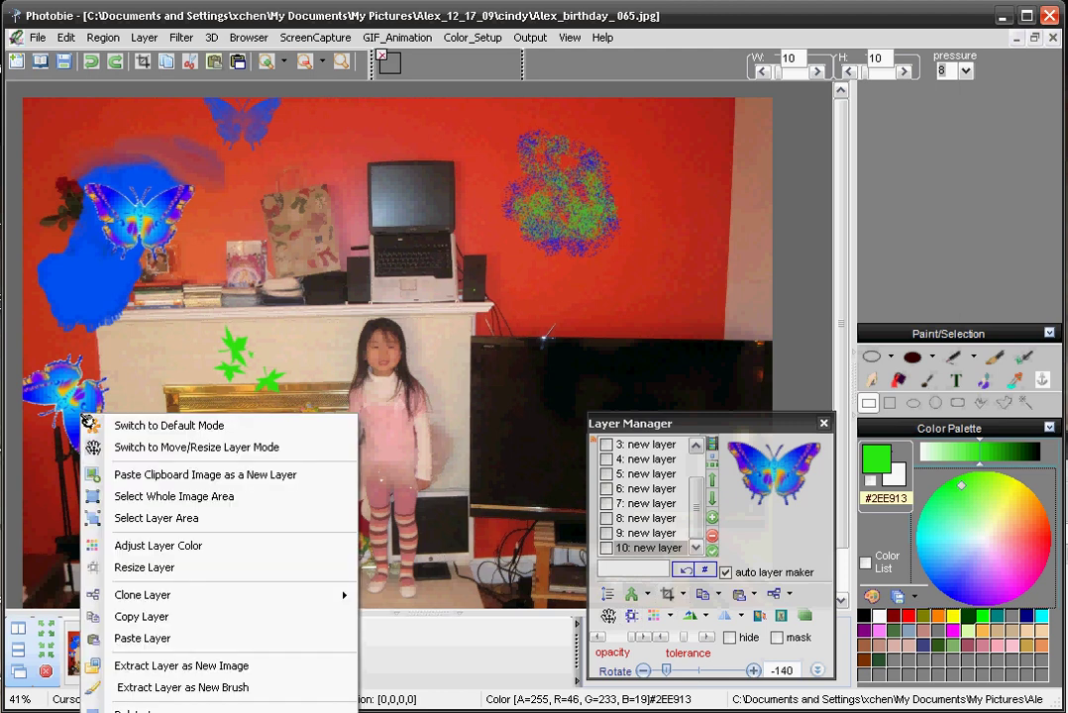
click(166, 451)
drag(88, 437, 305, 435)
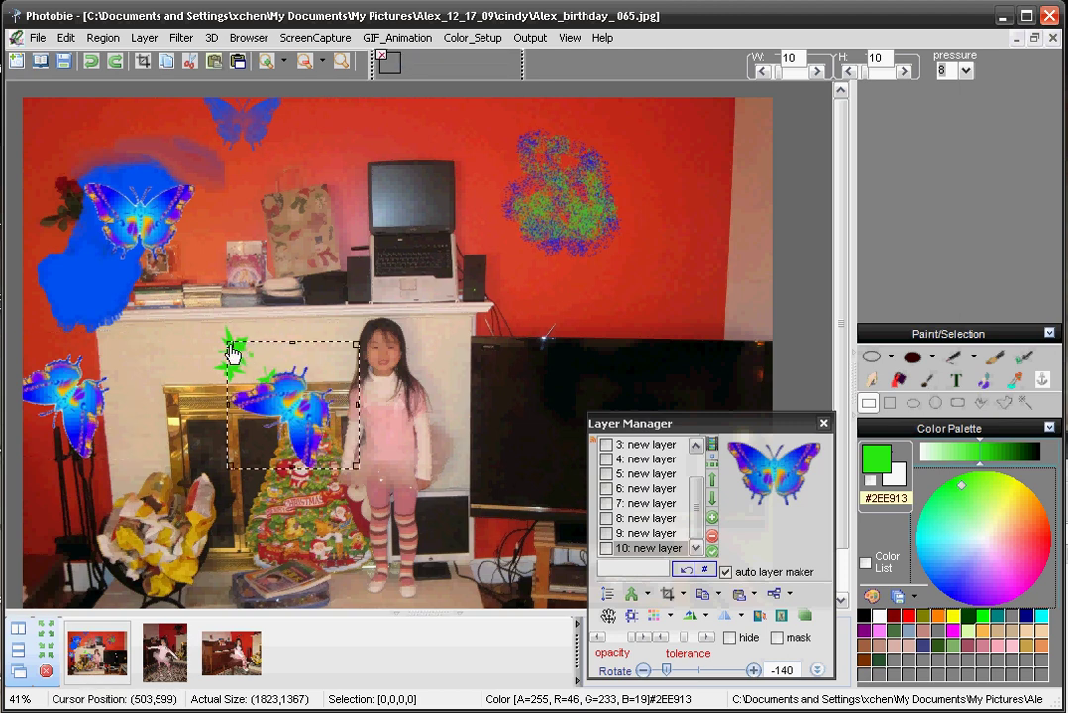
drag(228, 344, 281, 395)
- Move the shrunken butterfly onto the girl's pink dress and rotate it to -63
drag(347, 446, 410, 417)
drag(673, 682, 684, 675)
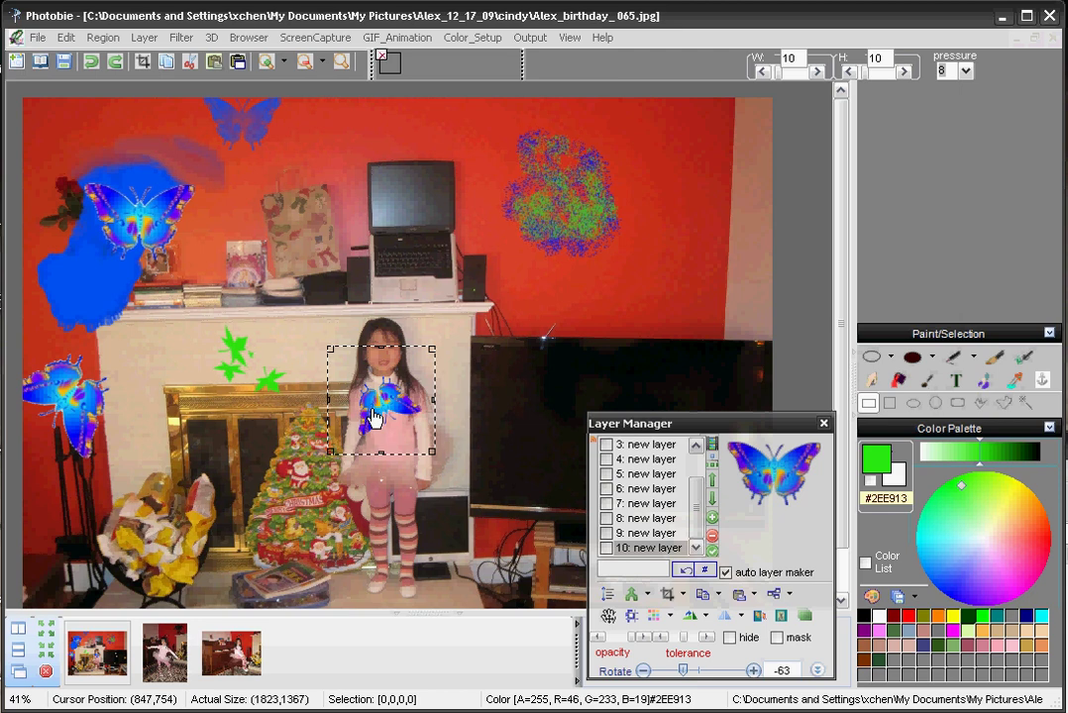
drag(374, 419, 402, 479)
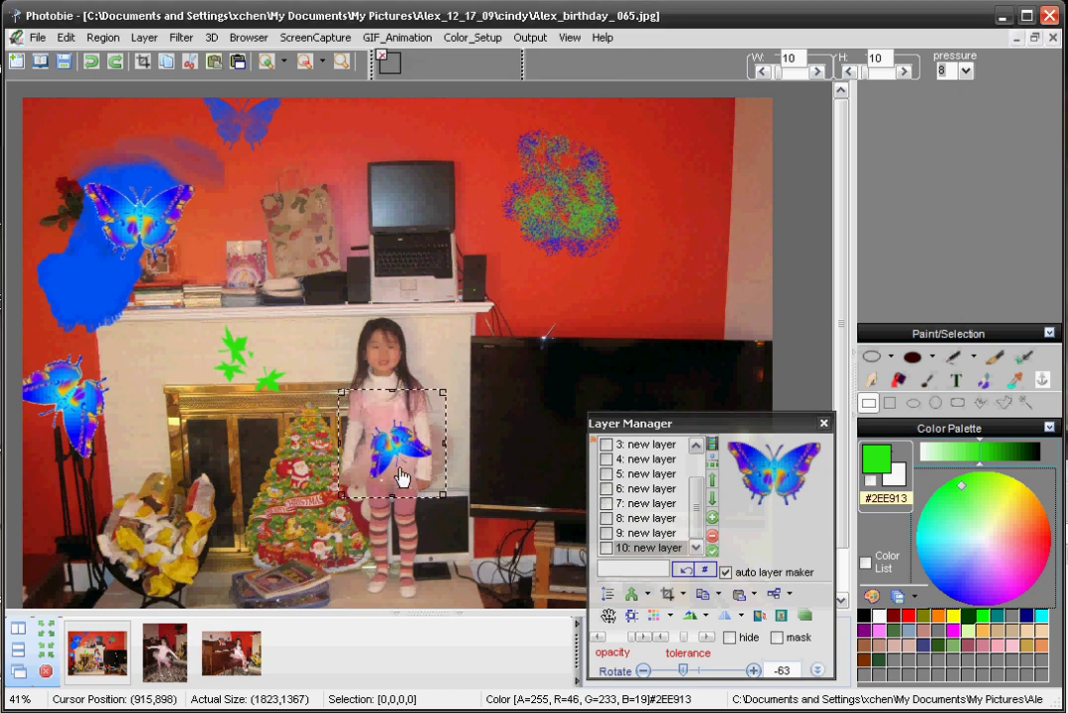
right_click(218, 317)
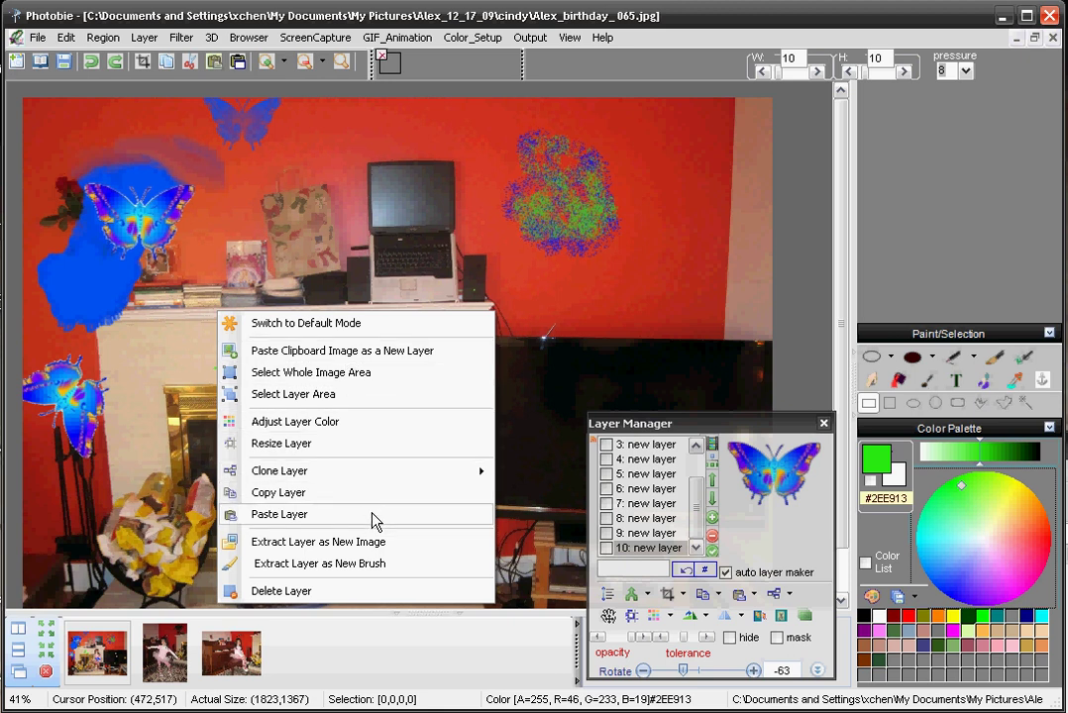
click(538, 299)
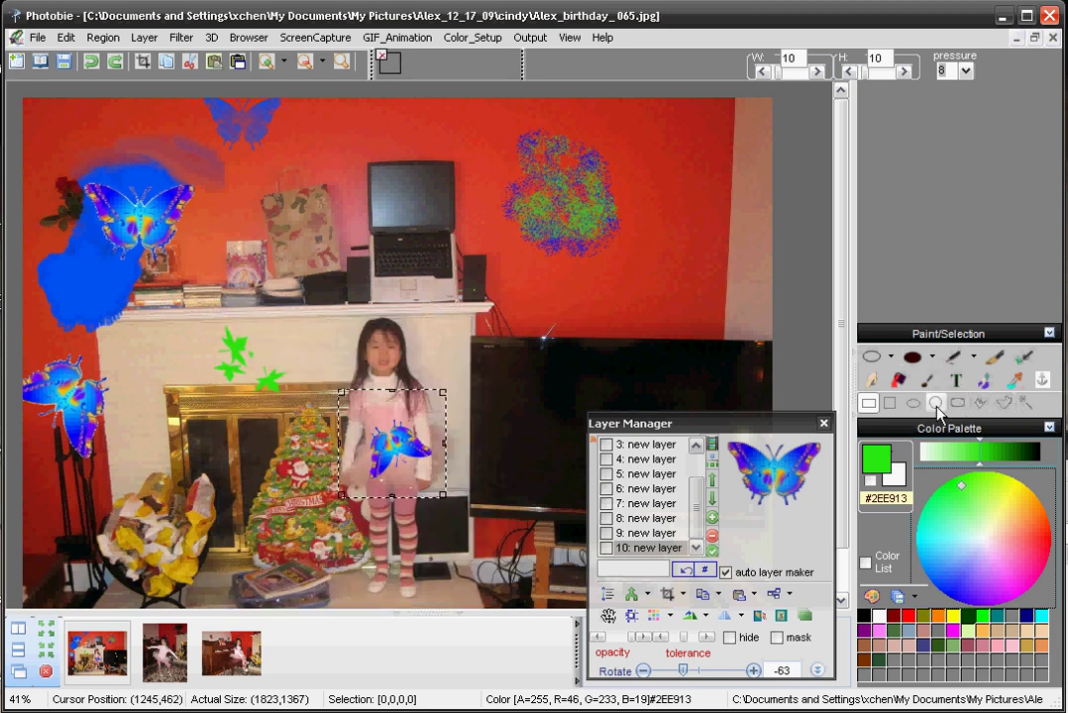
- Lasso the monitor screen on the mantel and fill it with a blue #1F2DDD crosshatch
click(1002, 403)
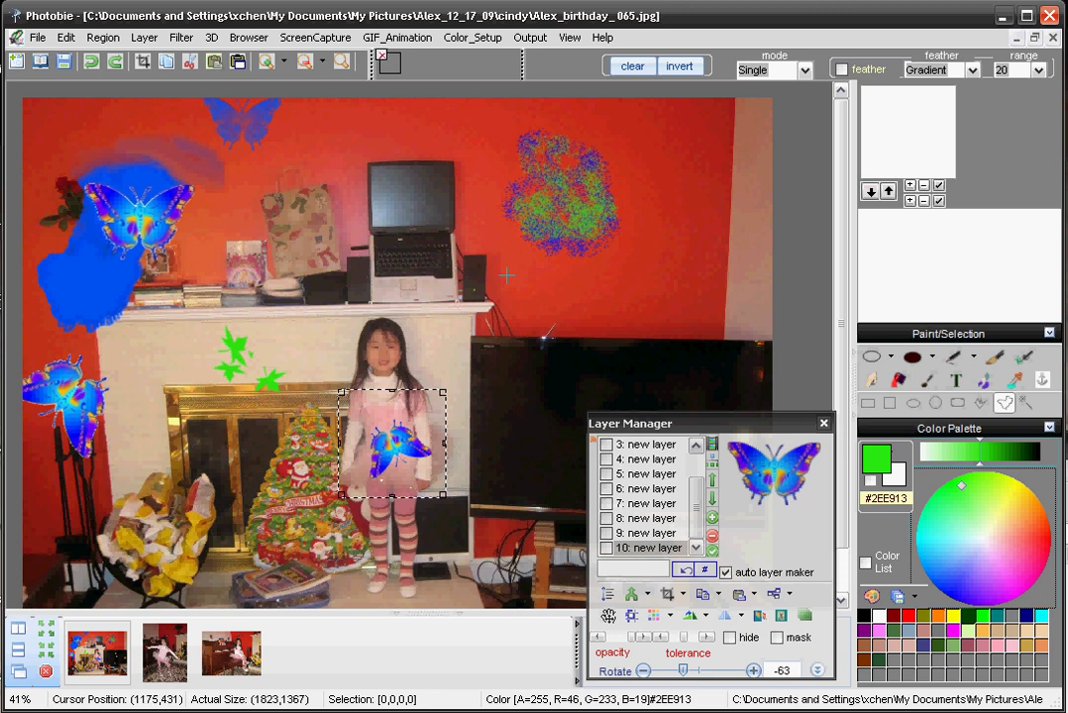
mouse_move(371, 165)
mouse_down()
mouse_move(393, 220)
mouse_move(445, 214)
mouse_move(435, 179)
mouse_move(372, 166)
mouse_up()
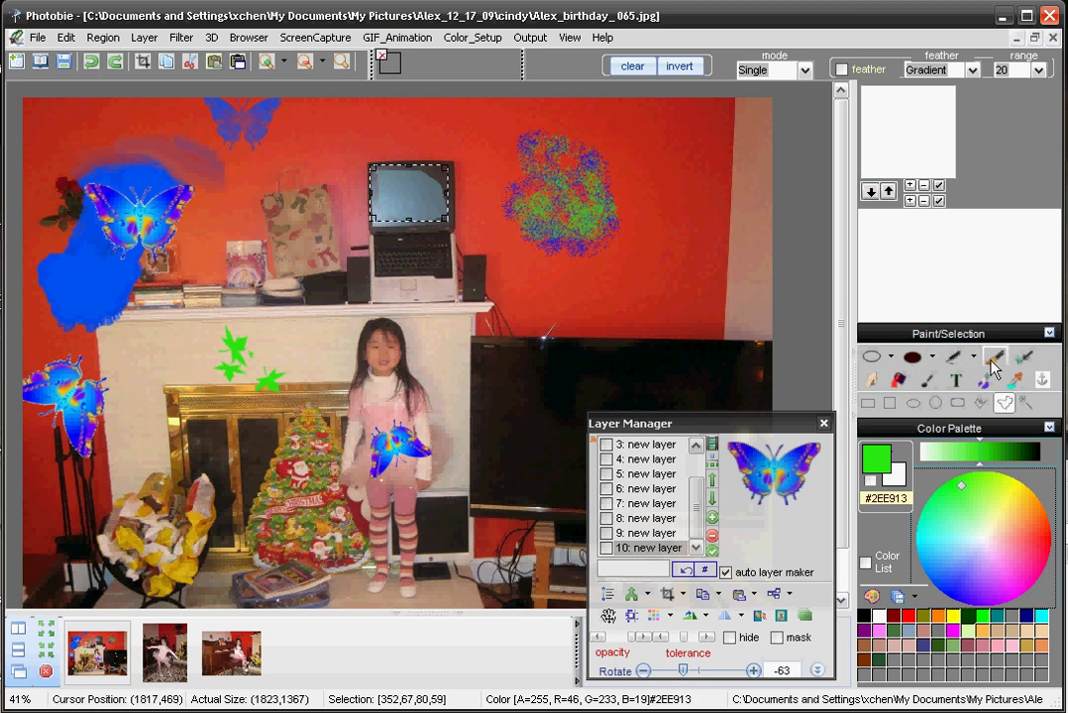
click(933, 357)
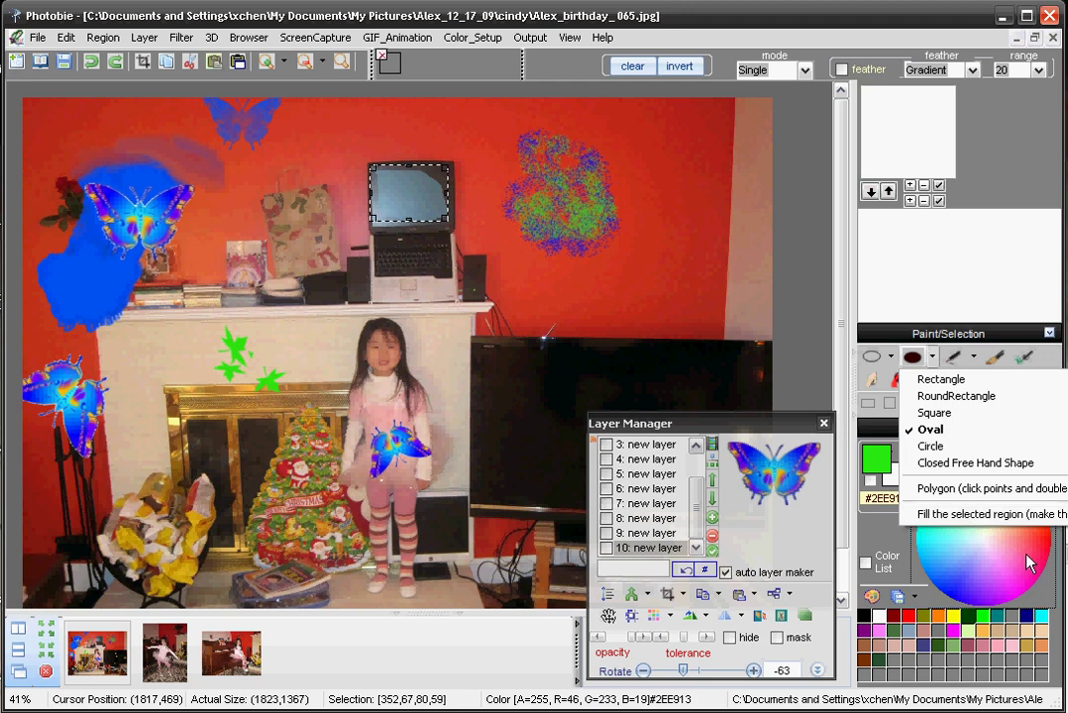
click(955, 584)
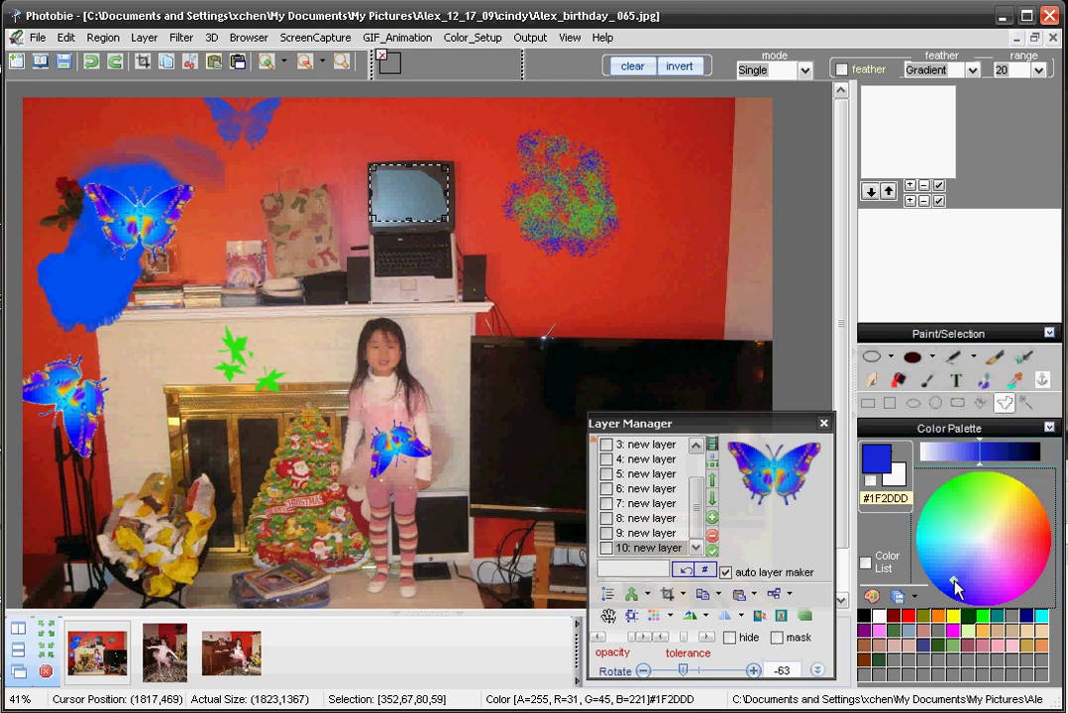
click(932, 357)
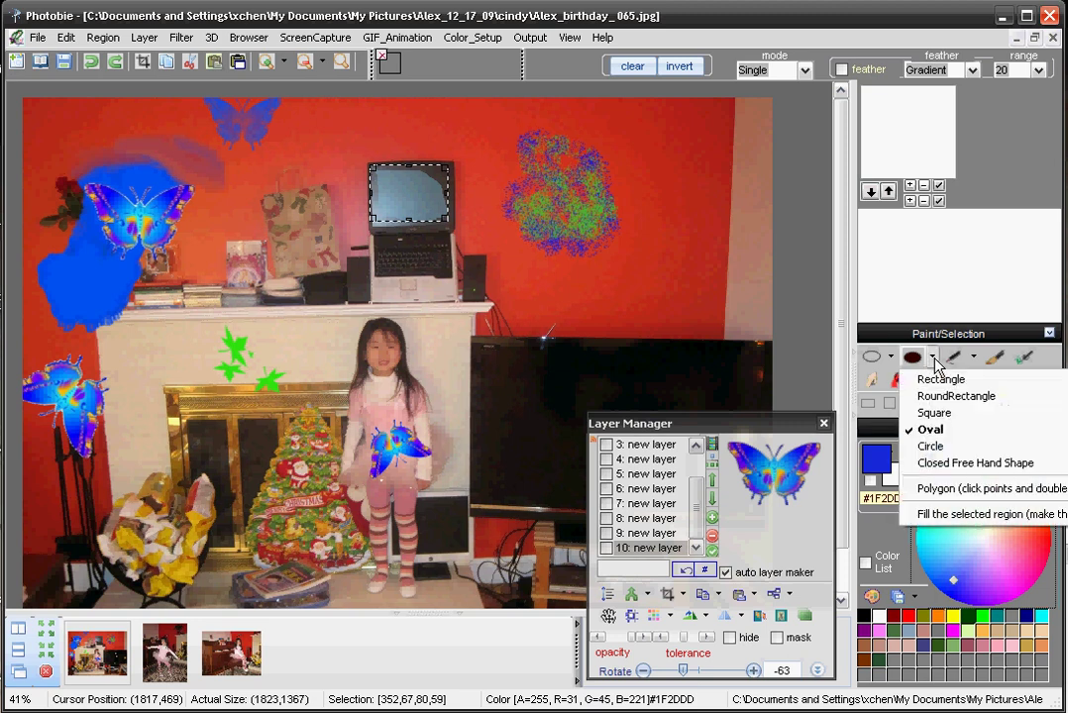
click(993, 523)
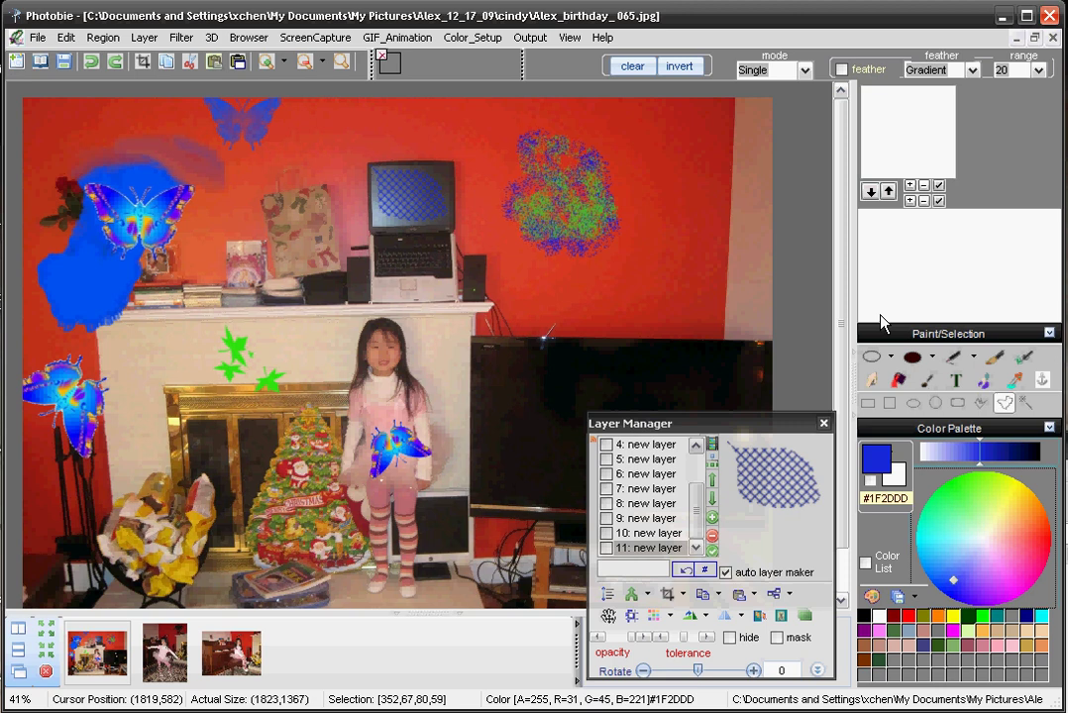
- Switch fills from crosshatch to a blue-purple image texture and set the paint colour to pink #FD008A
click(913, 358)
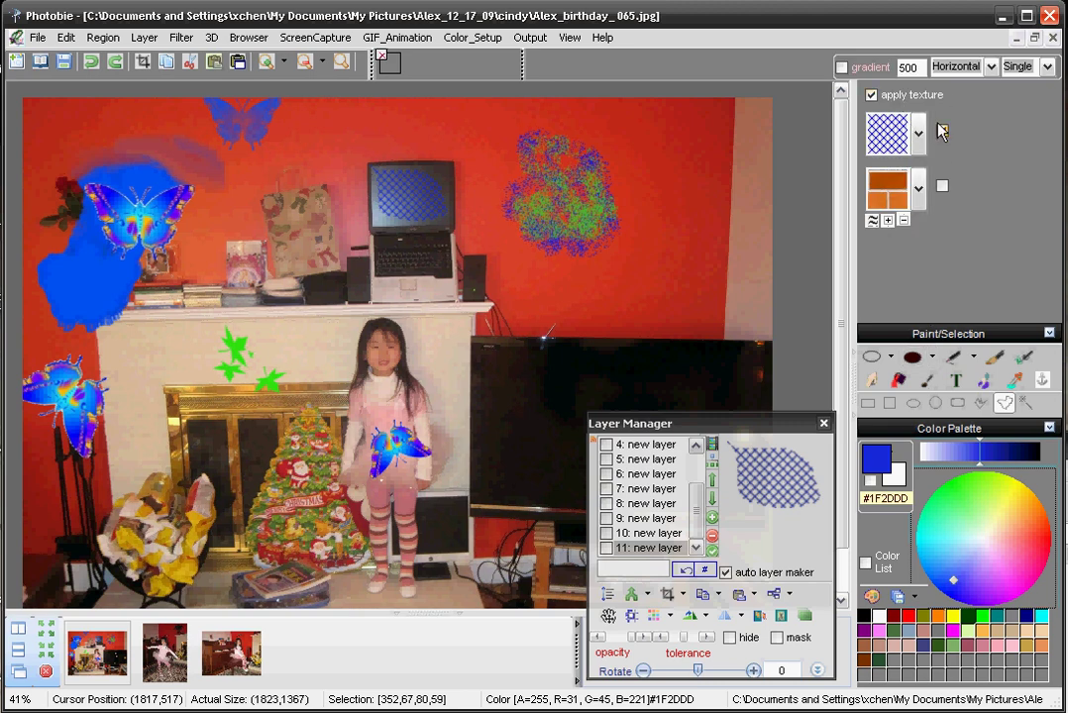
click(871, 95)
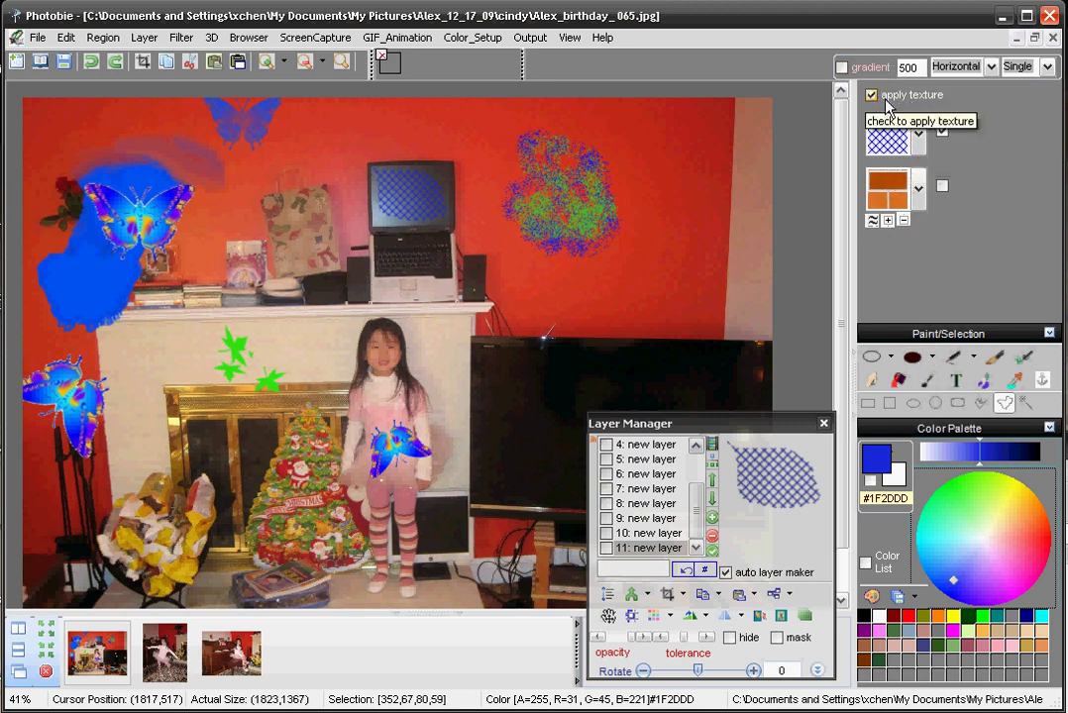
click(917, 142)
click(917, 139)
click(918, 187)
drag(920, 234, 921, 352)
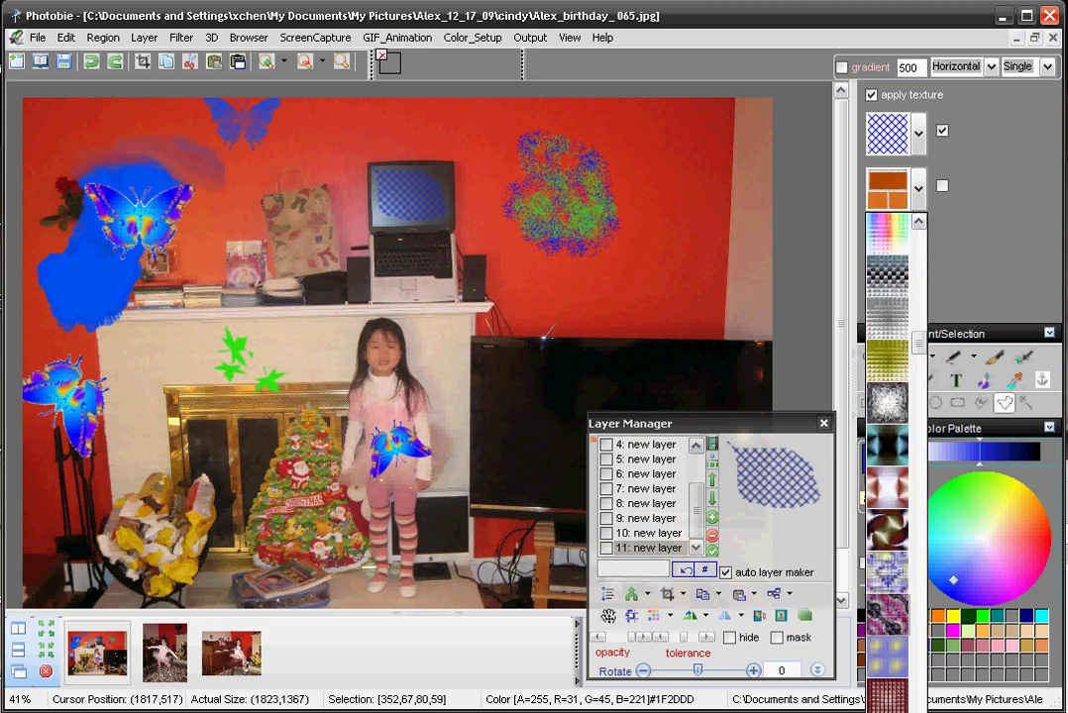
click(888, 575)
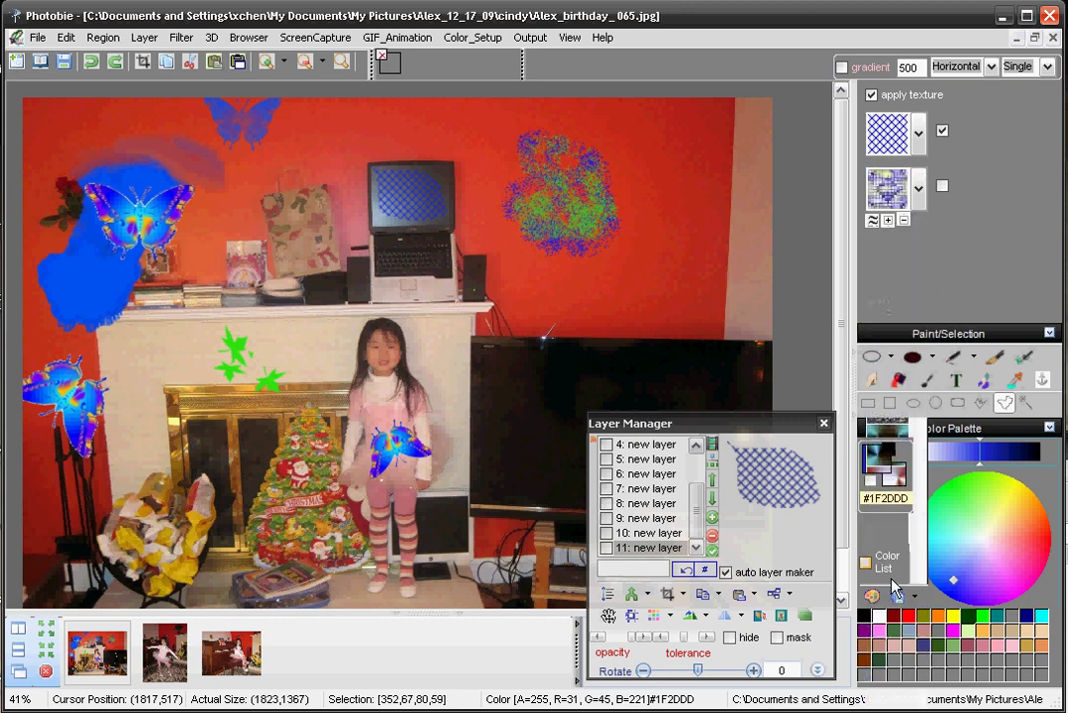
click(944, 185)
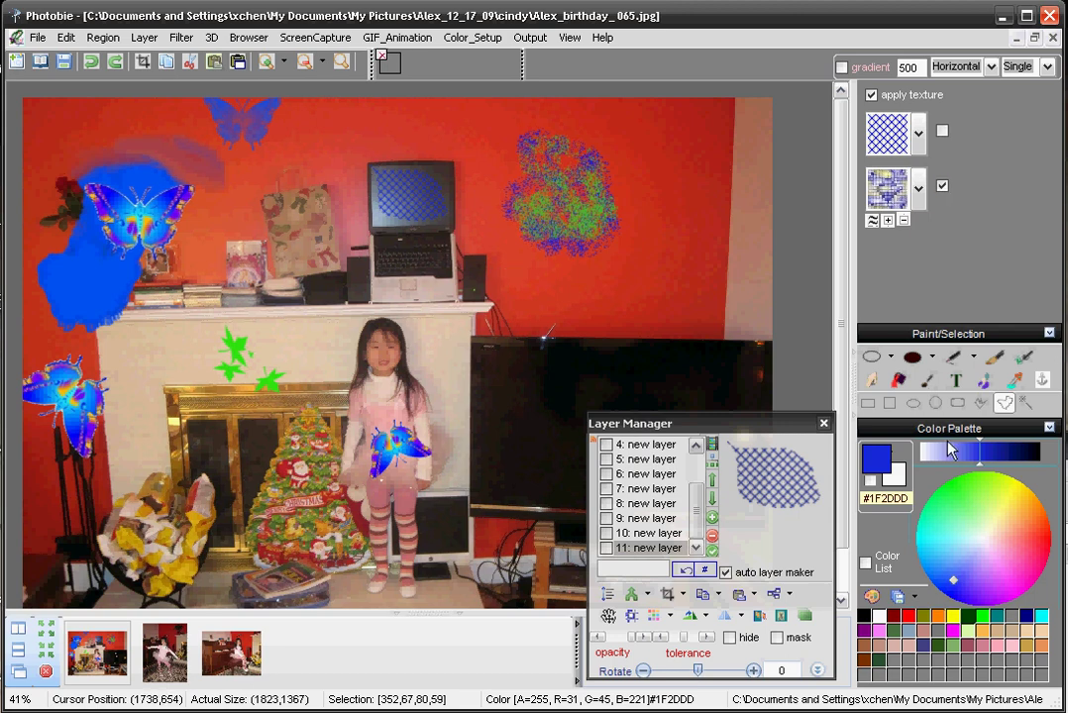
click(931, 356)
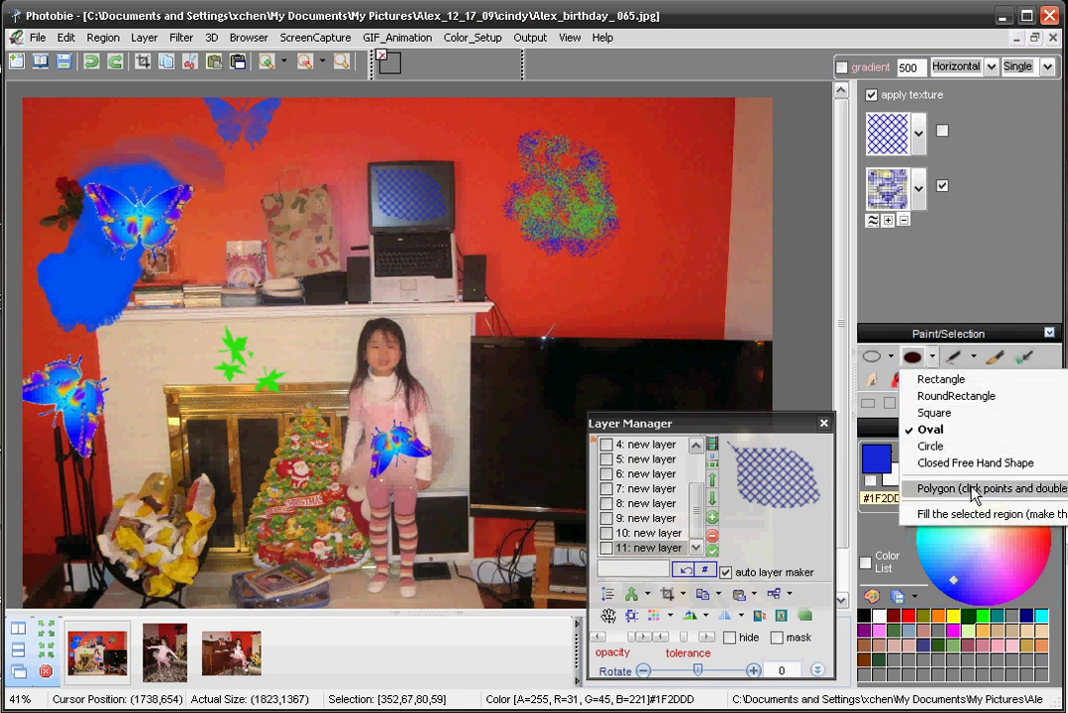
click(1052, 591)
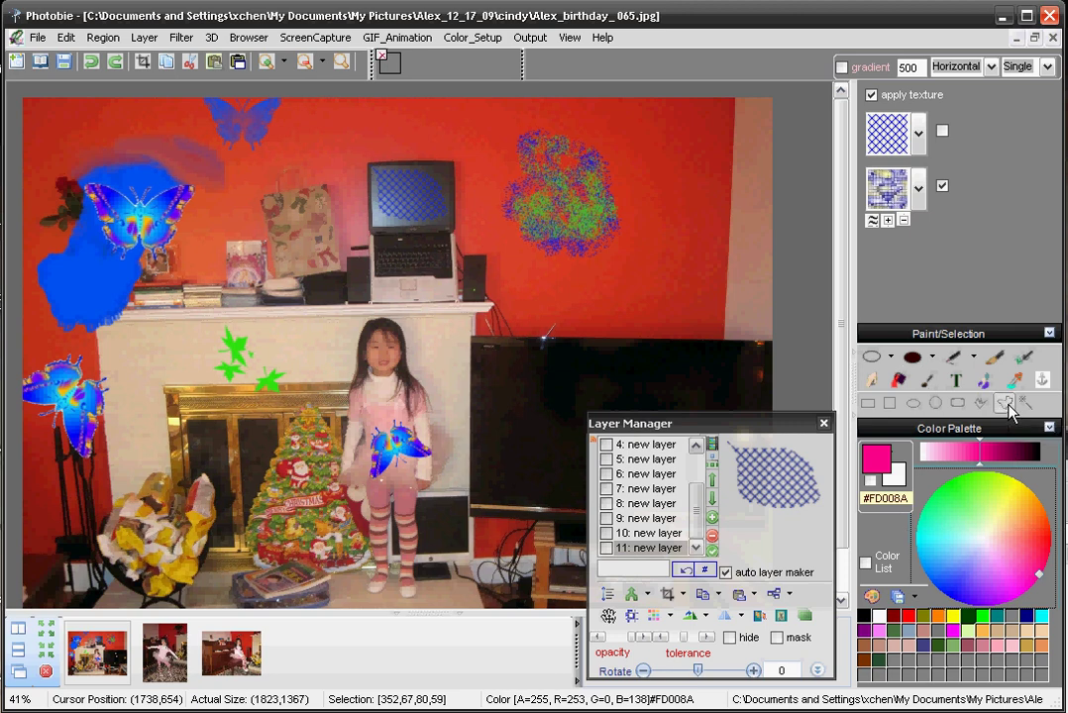
- Move the leaf-shaped outline to the wall right of the scribble and fill it with the blue-purple texture
click(1006, 404)
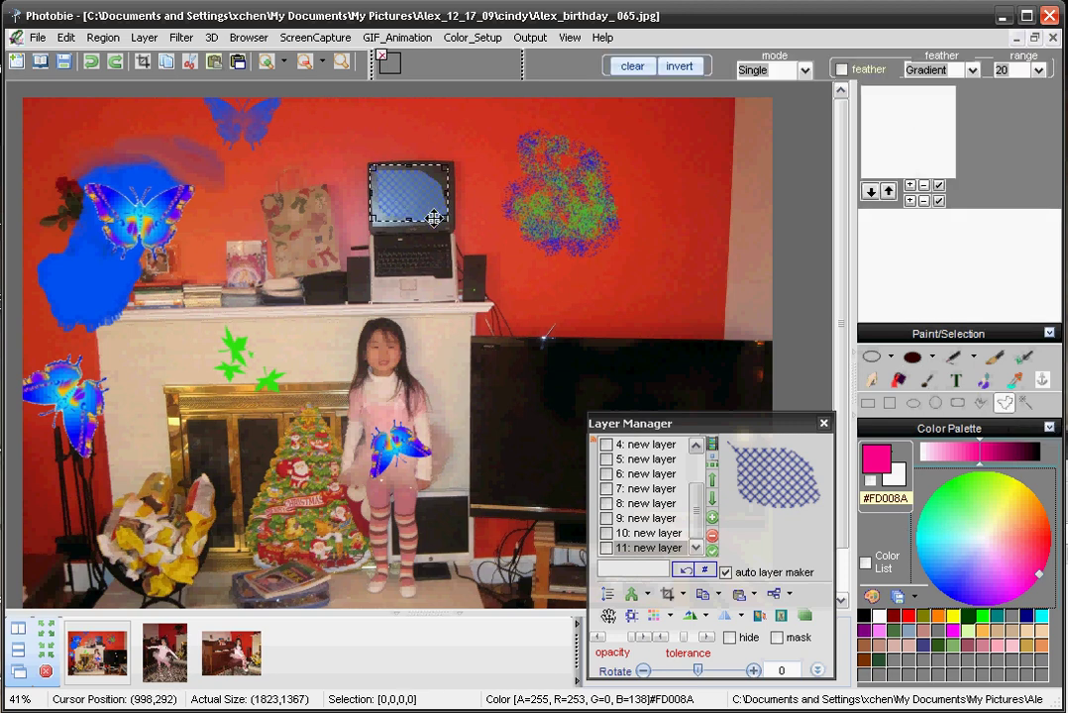
mouse_move(428, 201)
mouse_down()
mouse_move(485, 185)
mouse_move(615, 266)
mouse_move(651, 234)
mouse_move(662, 176)
mouse_move(717, 226)
mouse_up()
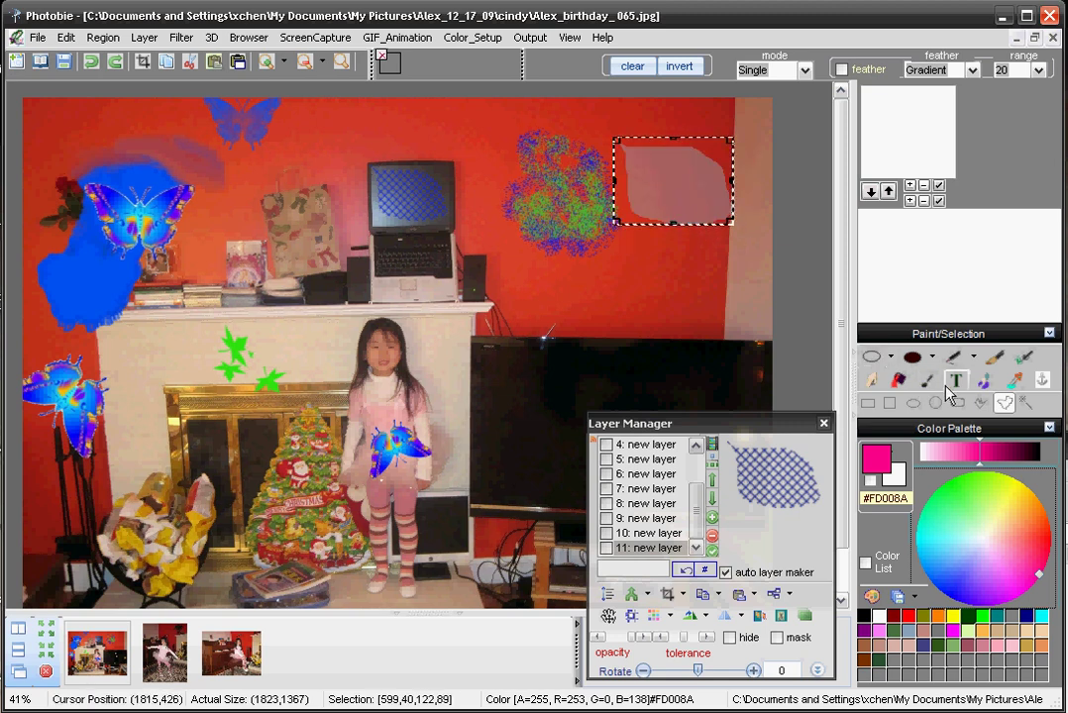
click(931, 358)
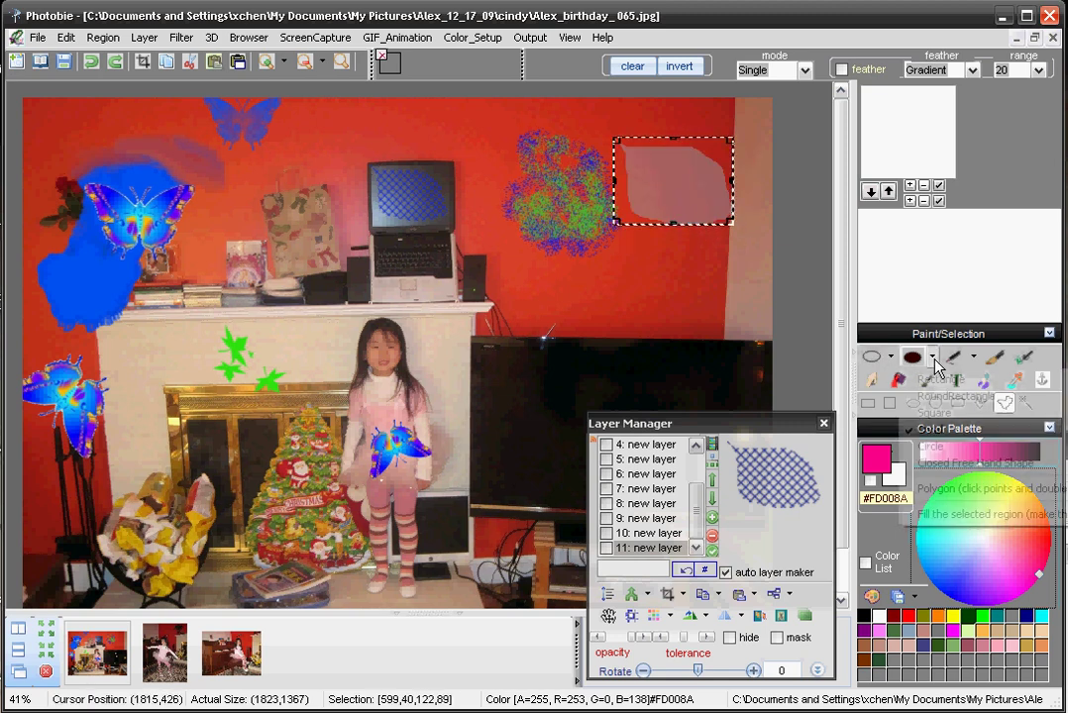
click(971, 518)
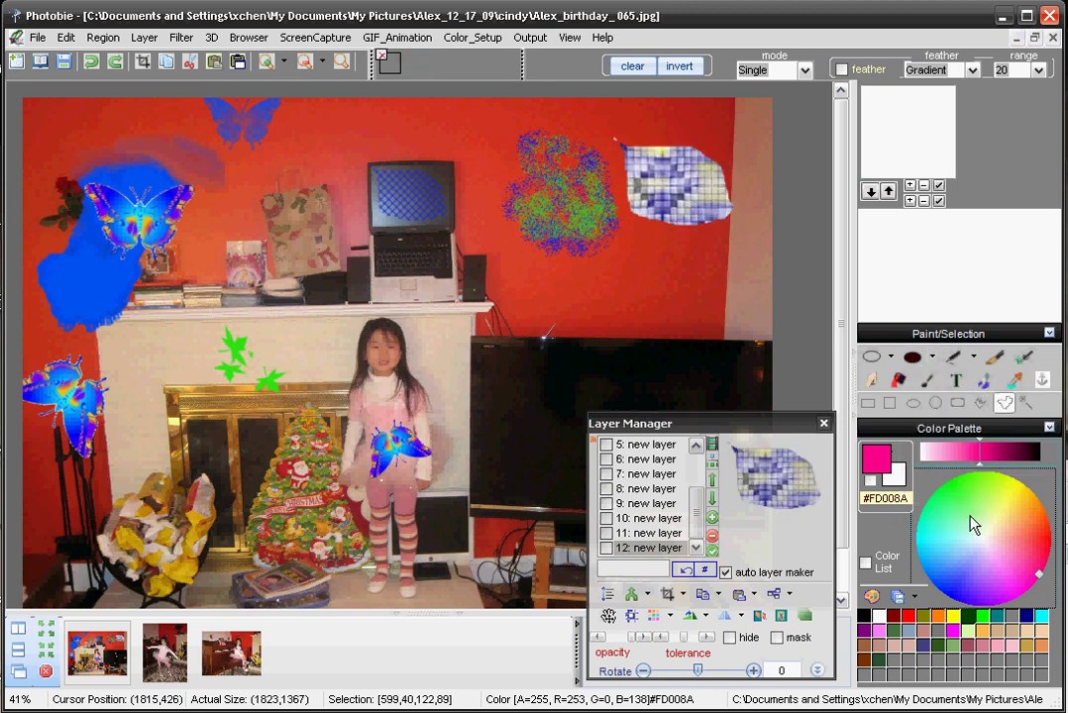
- Draw a straight textured line across the red wall below the scribble
click(896, 379)
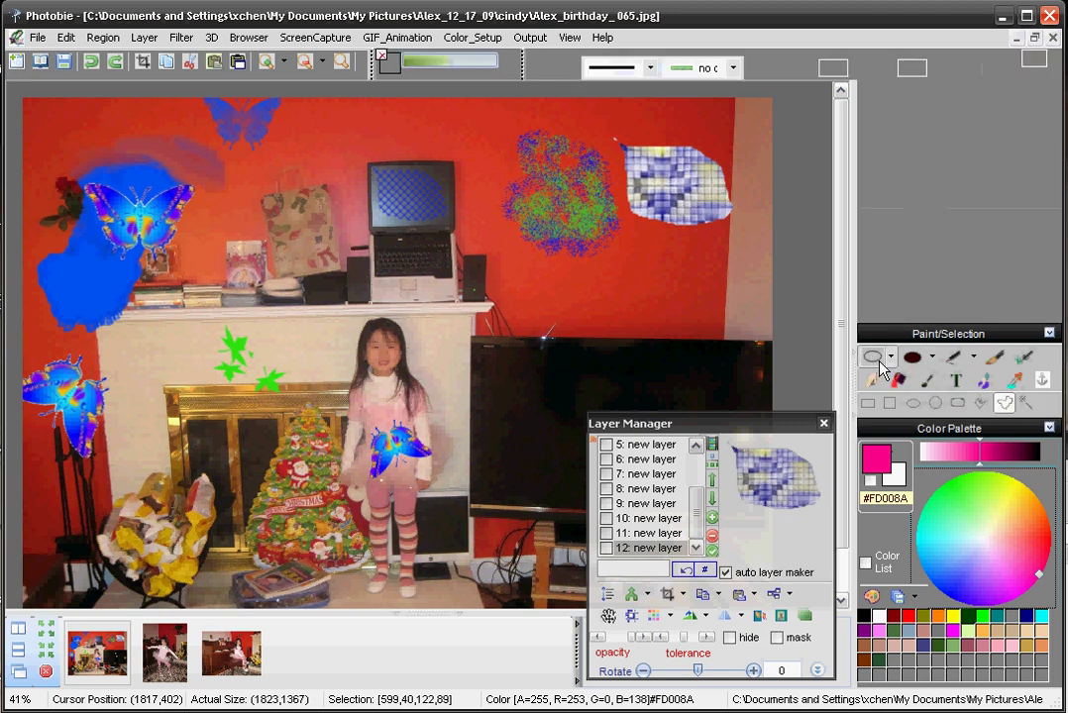
click(891, 356)
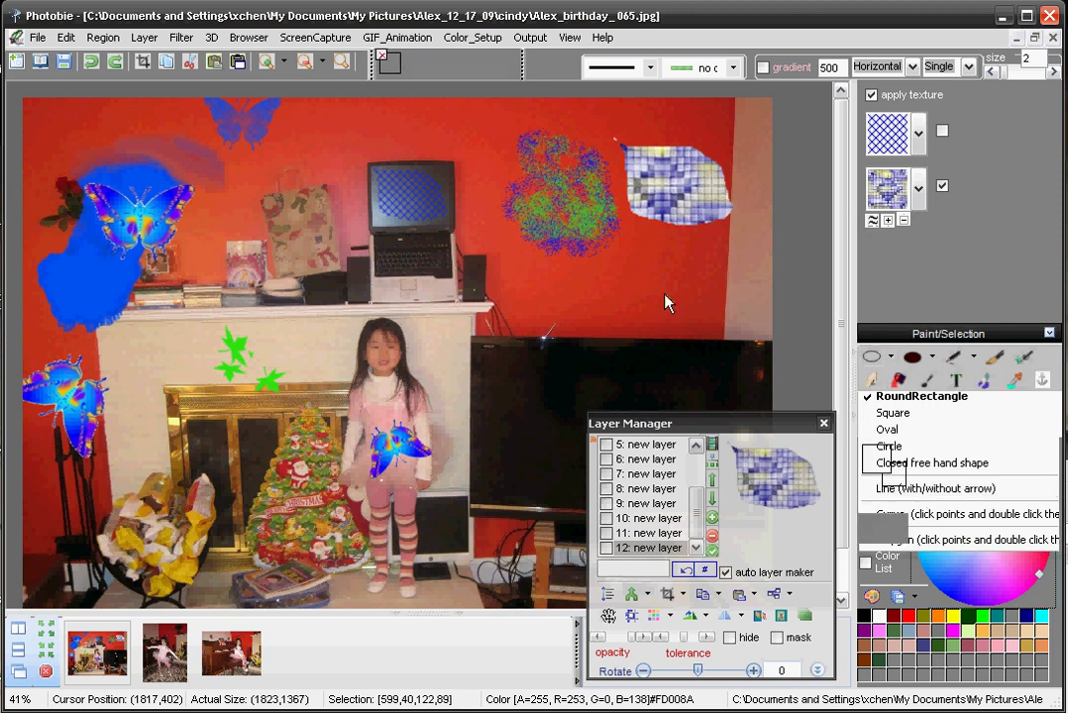
mouse_move(535, 283)
mouse_down()
mouse_move(654, 310)
mouse_move(701, 282)
mouse_up()
- Draw a curving textured line arcing from above the monitor past the scribble
click(892, 357)
click(890, 513)
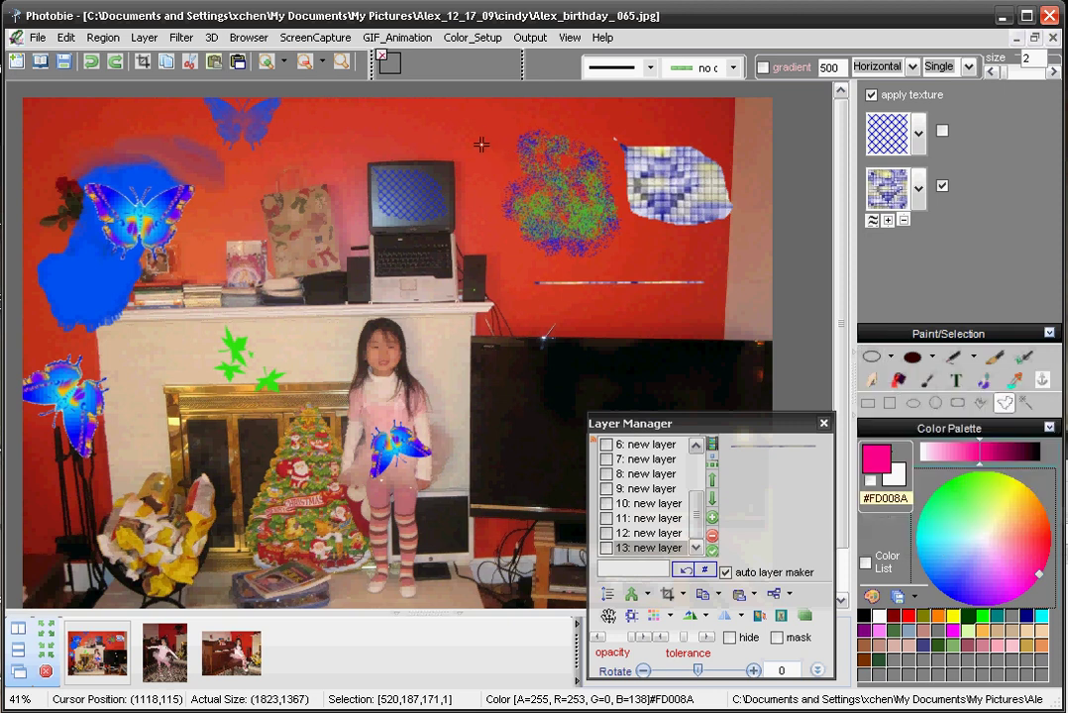
drag(439, 118, 486, 193)
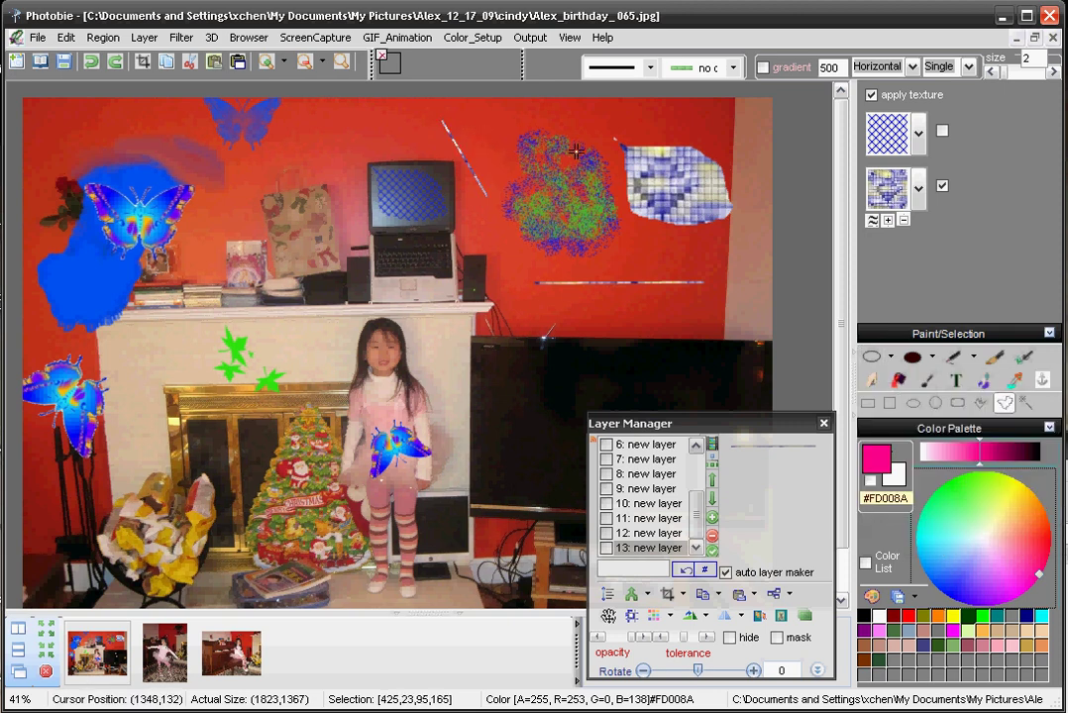
drag(575, 151, 679, 136)
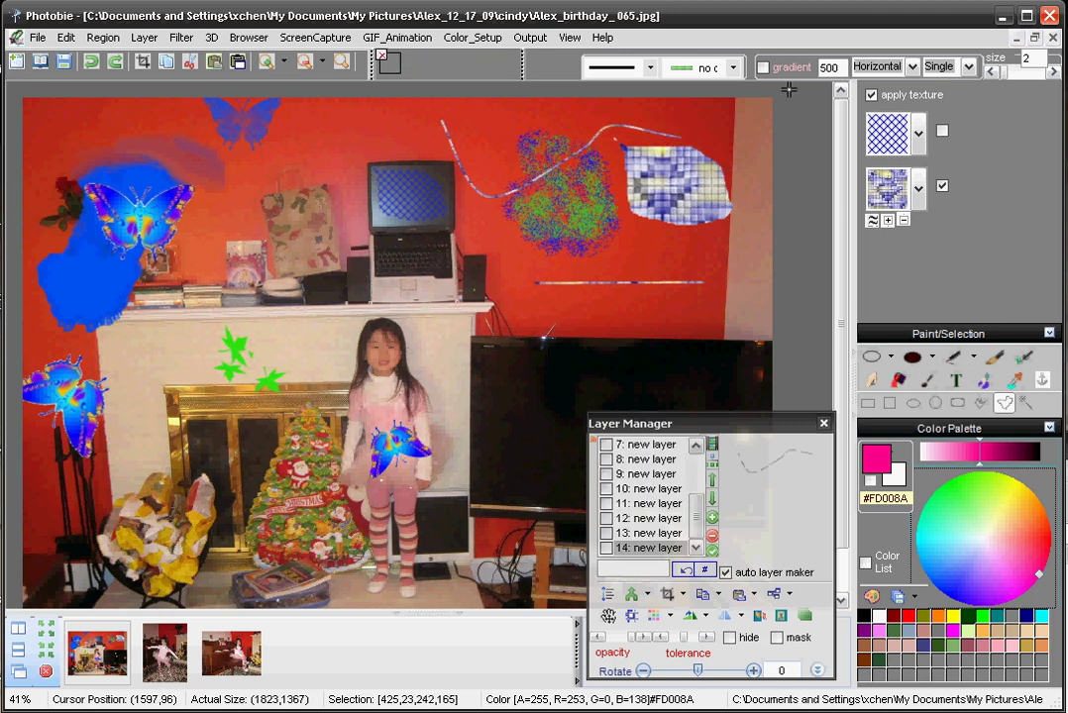